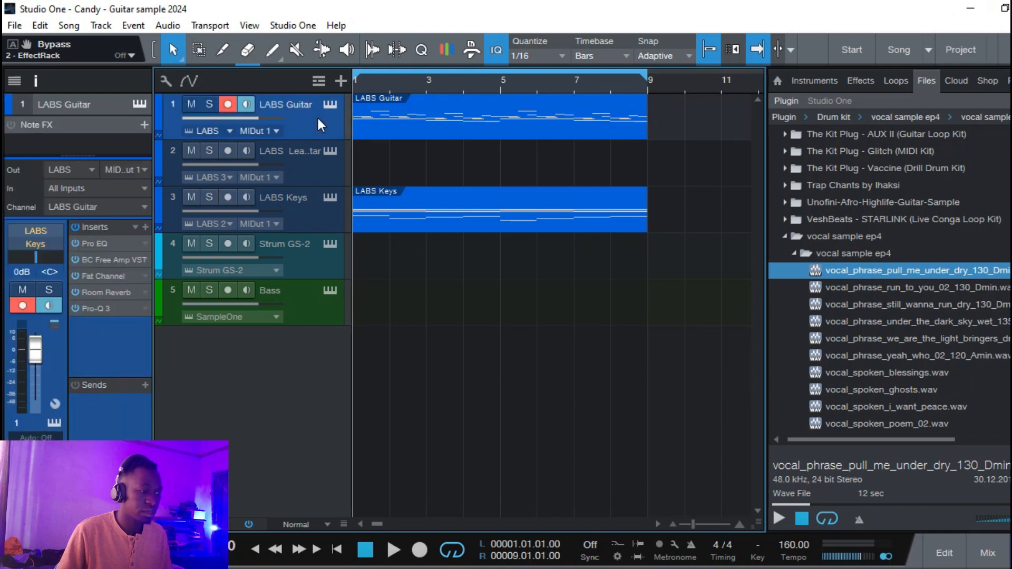
# Open the LABS Guitar track's instrument, audition the Peel Guitar 2 preset with a few notes, and close it.
pyautogui.click(332, 104)
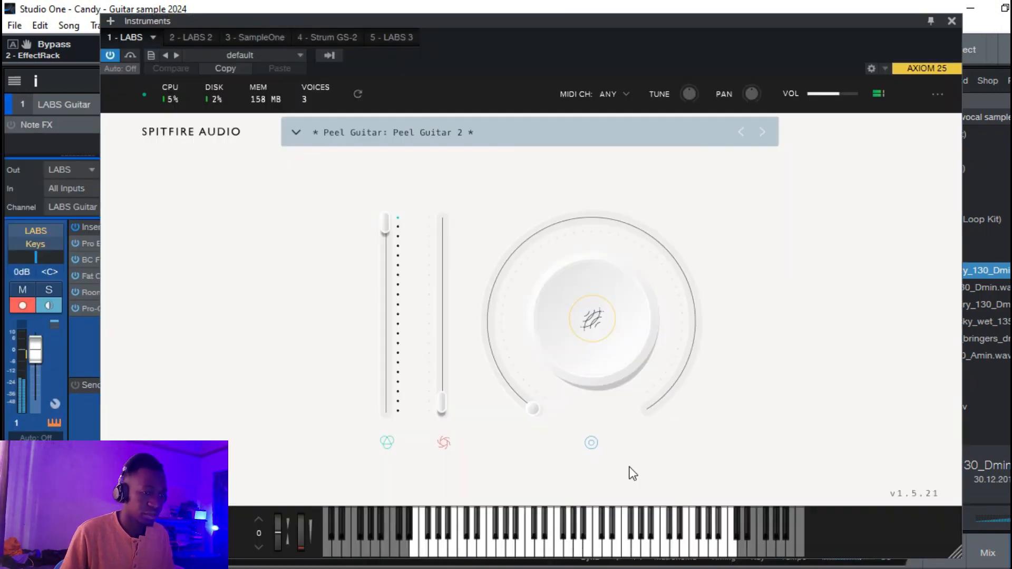
pyautogui.click(635, 519)
pyautogui.click(602, 553)
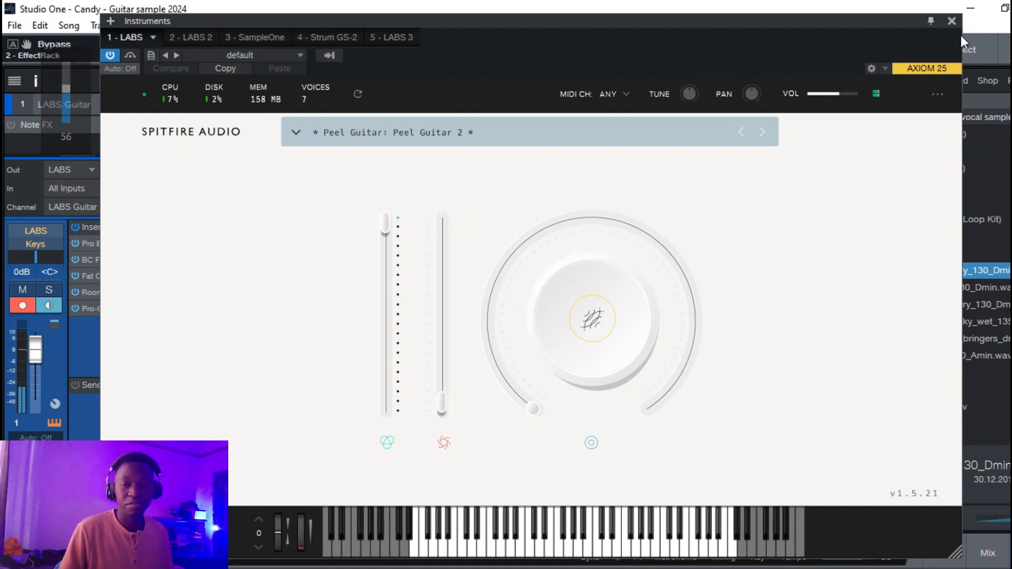
pyautogui.click(952, 20)
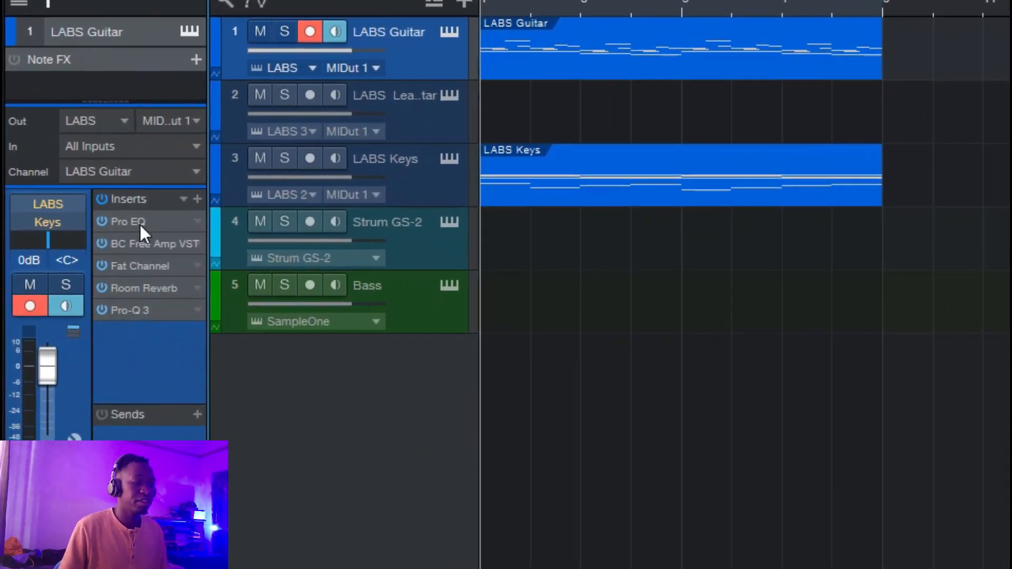
# Review the Pro EQ and BC Free Amp VST settings in the LABS Guitar insert chain.
pyautogui.click(125, 234)
pyautogui.doubleClick(158, 211)
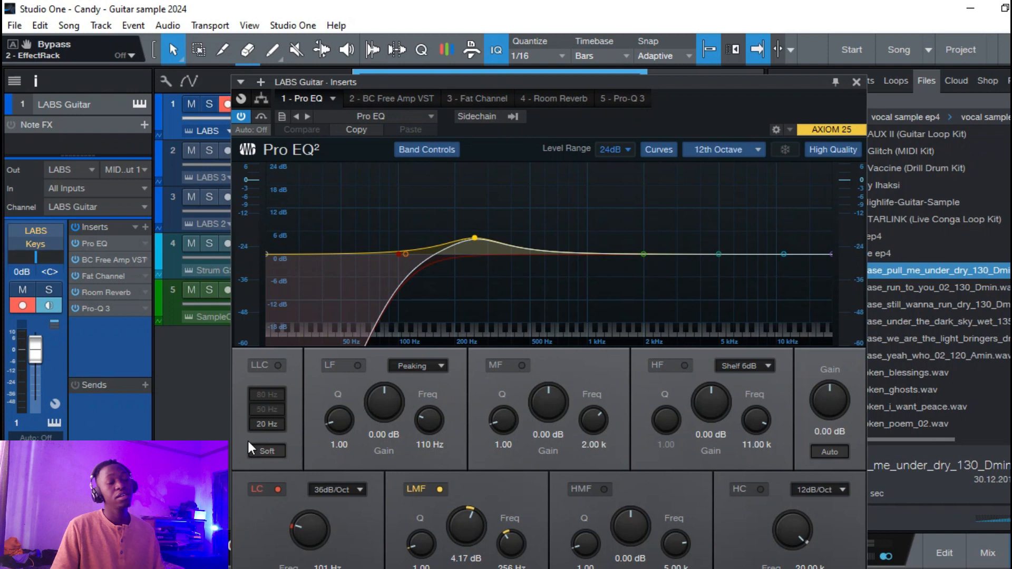
pyautogui.click(416, 100)
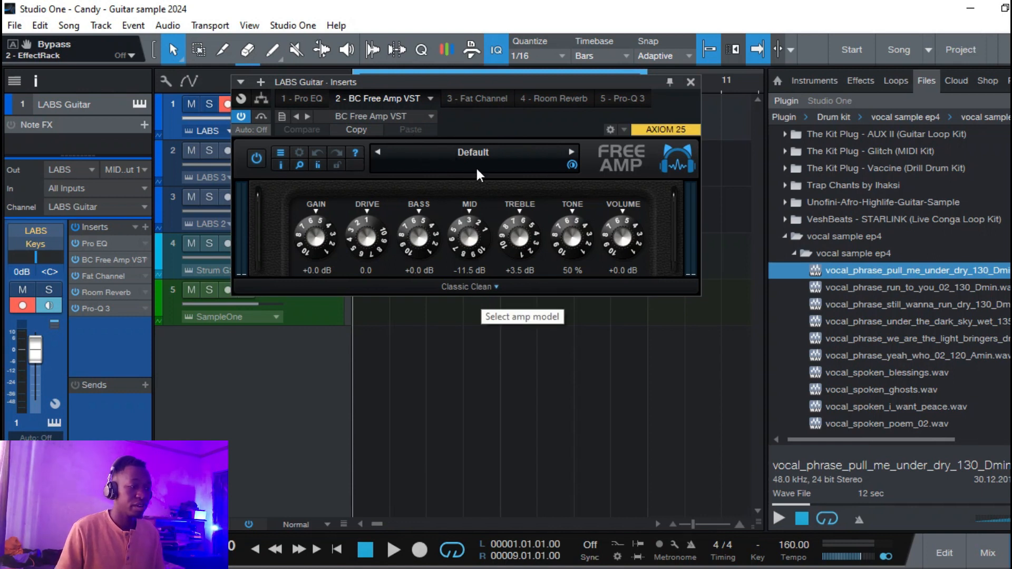
# Inspect the guitar's Fat Channel XT with all modules shown together, including the Classic Compressor's Recovery control.
pyautogui.click(490, 97)
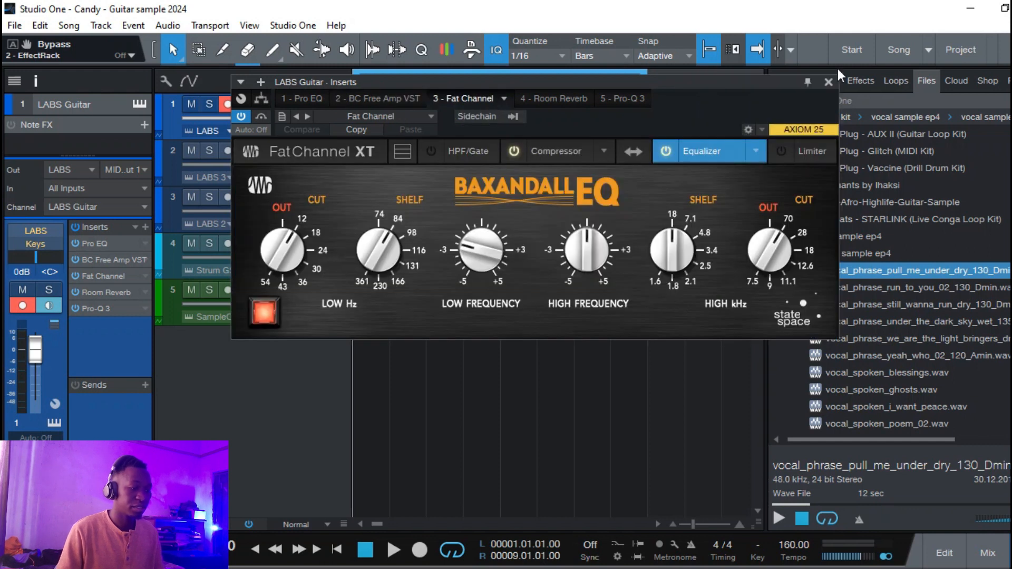
pyautogui.click(403, 151)
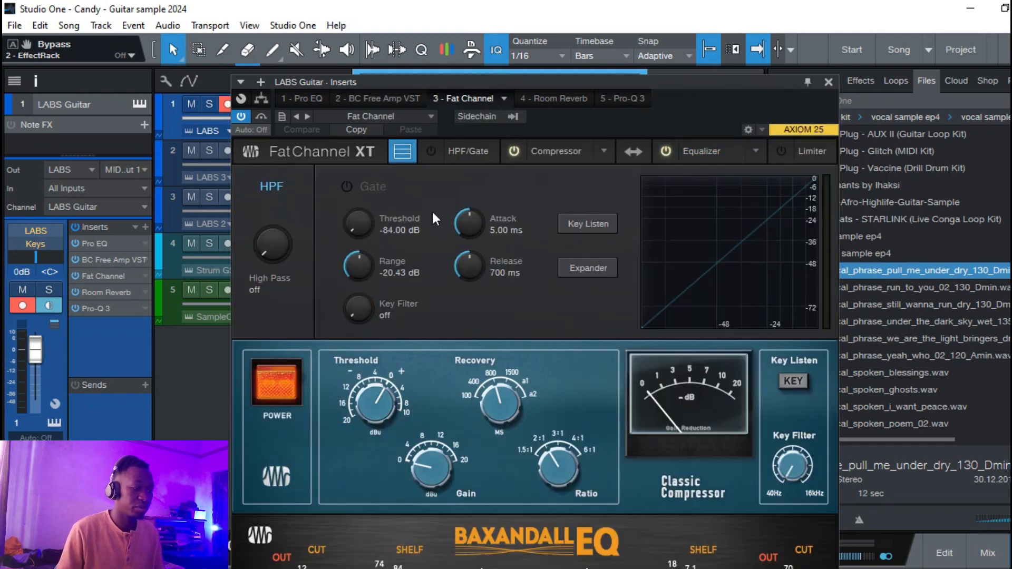
pyautogui.moveTo(498, 401); pyautogui.dragTo(598, 458)
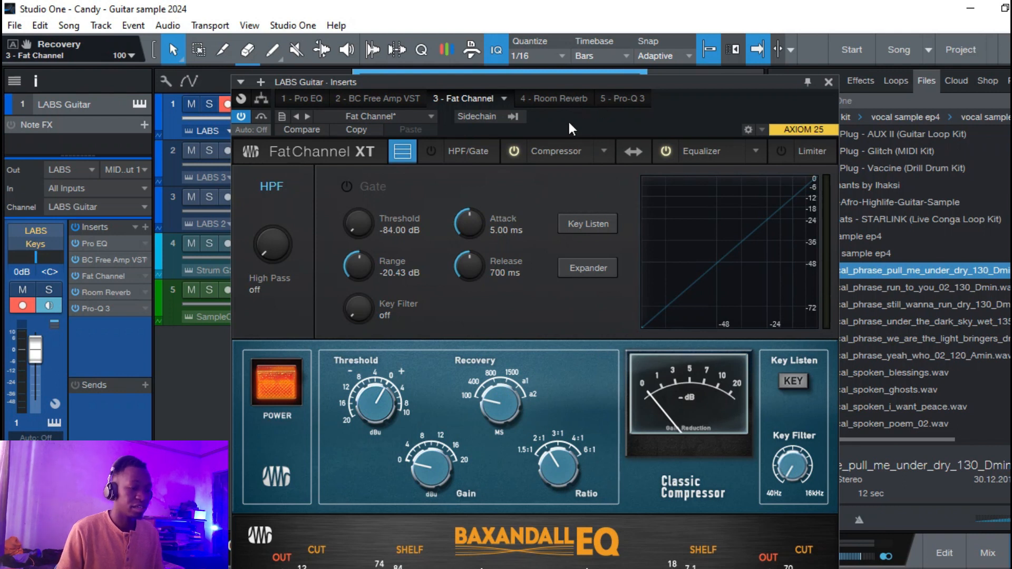
# Review the guitar's Room Reverb and the high cut in Pro-Q 3, and close the insert effects window.
pyautogui.click(556, 99)
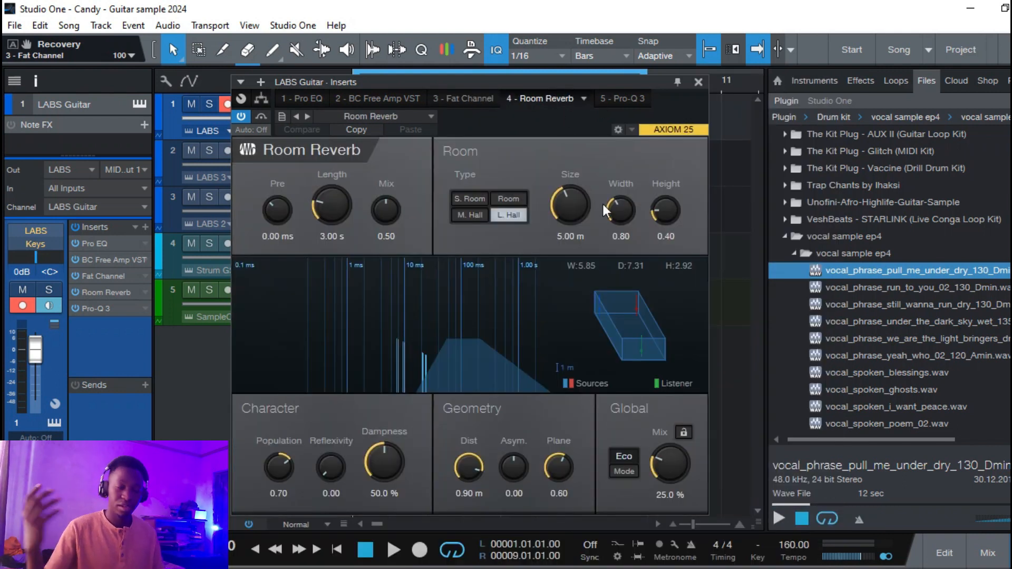
pyautogui.click(628, 97)
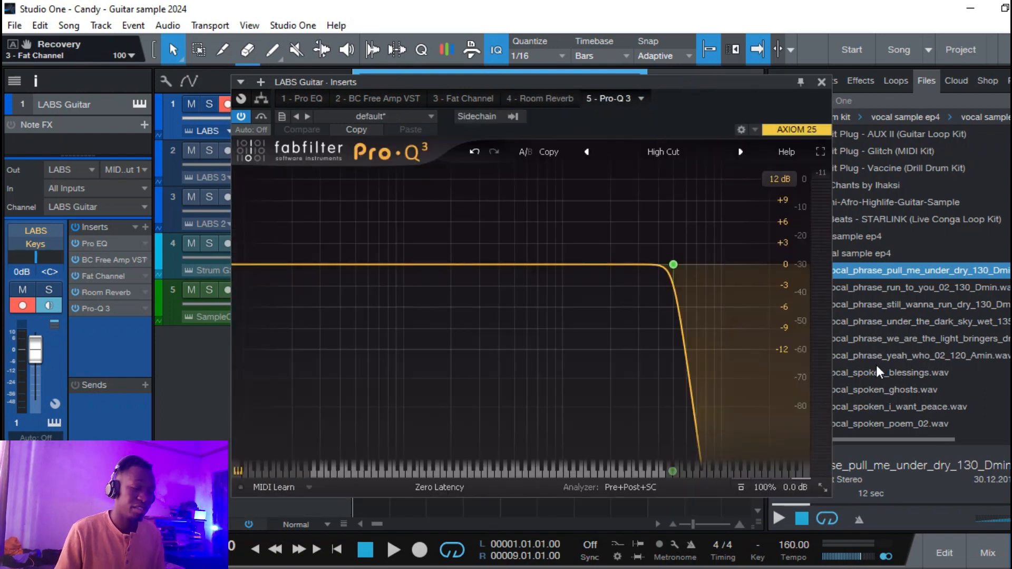
pyautogui.moveTo(715, 328)
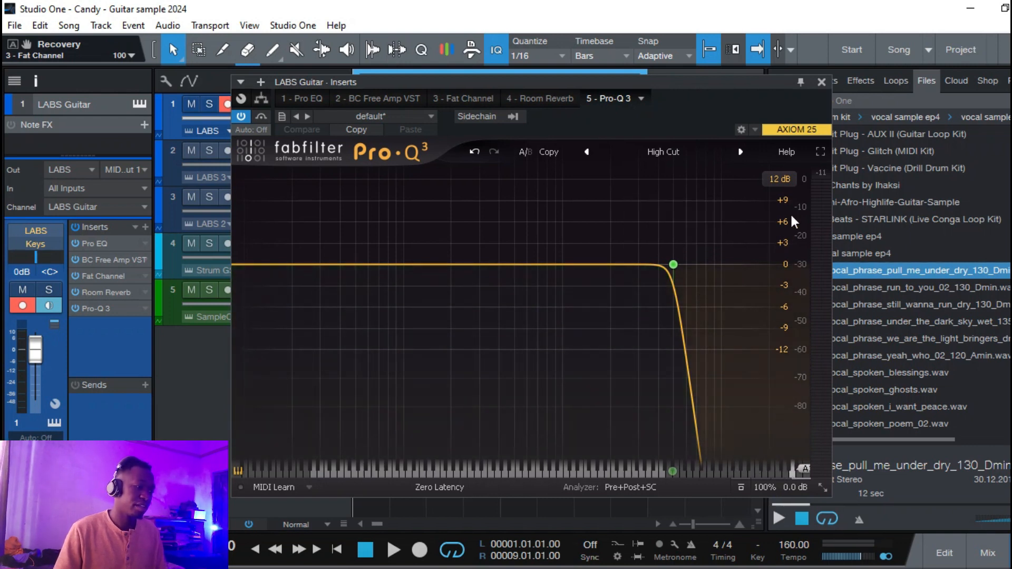
pyautogui.click(821, 83)
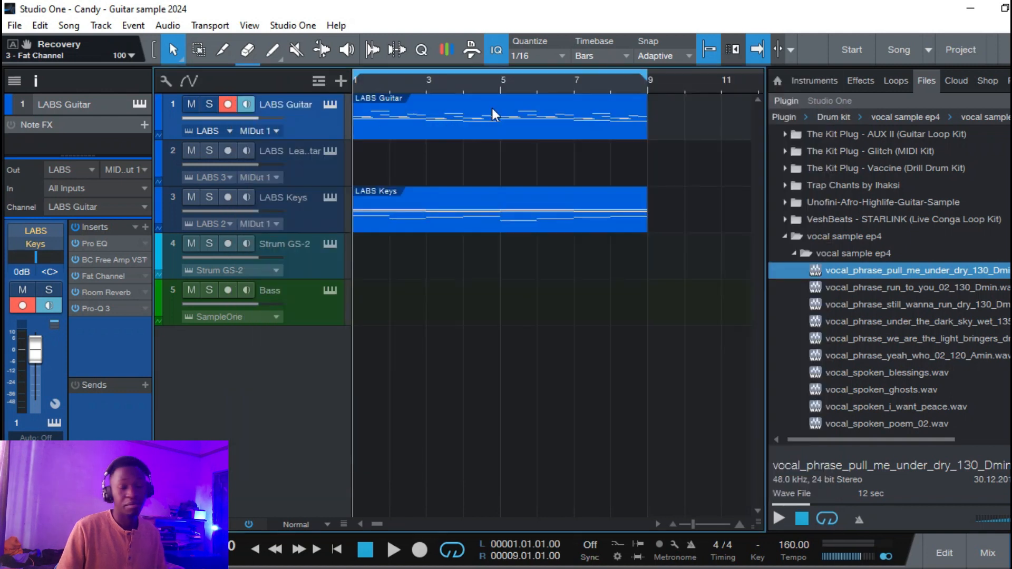
# Bypass all inserts on LABS Guitar, open its clip in the note editor, and play the part soloed.
pyautogui.click(76, 226)
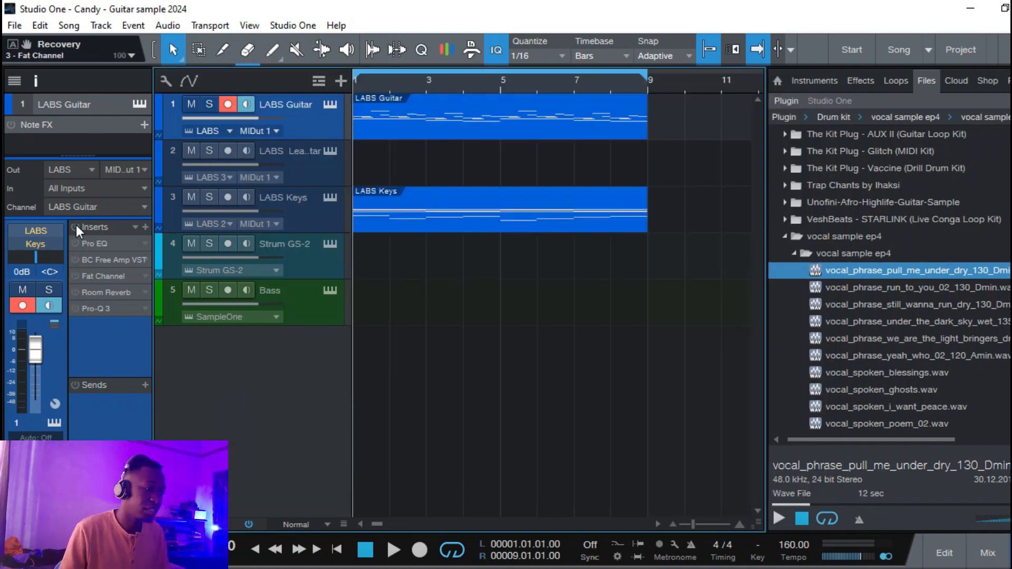
pyautogui.doubleClick(400, 116)
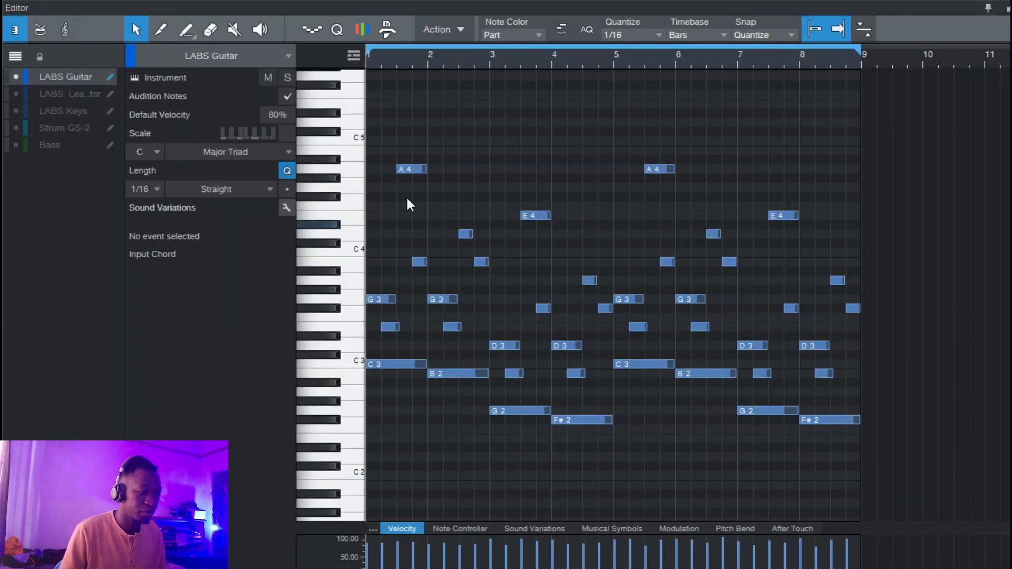
pyautogui.press('s')
pyautogui.press('space')
pyautogui.scroll(-2, 859, 266)
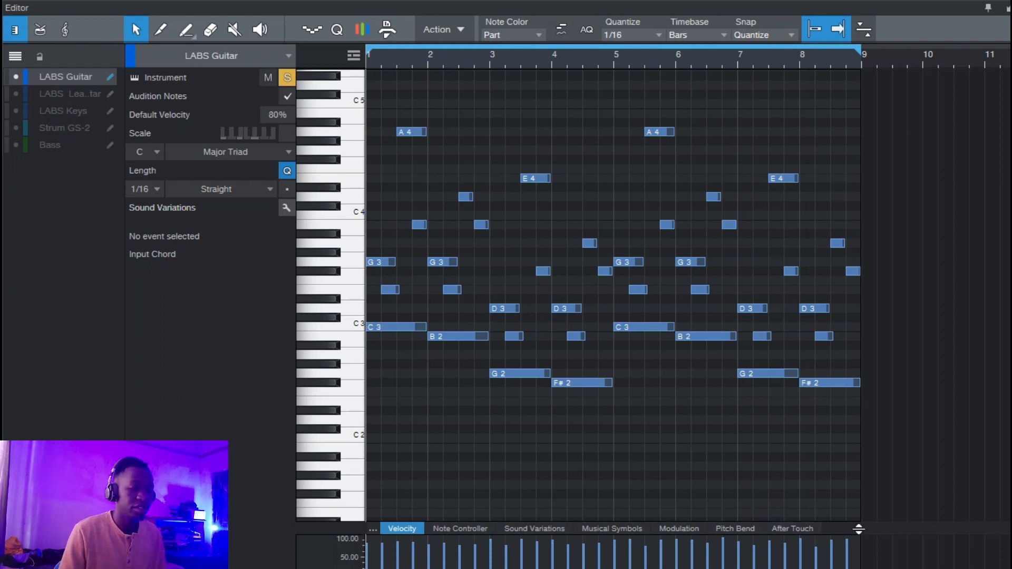
pyautogui.moveTo(850, 532)
pyautogui.mouseDown()
pyautogui.moveTo(852, 239)
pyautogui.moveTo(864, 564)
pyautogui.moveTo(846, 543)
pyautogui.moveTo(847, 492)
pyautogui.moveTo(864, 529)
pyautogui.mouseUp()
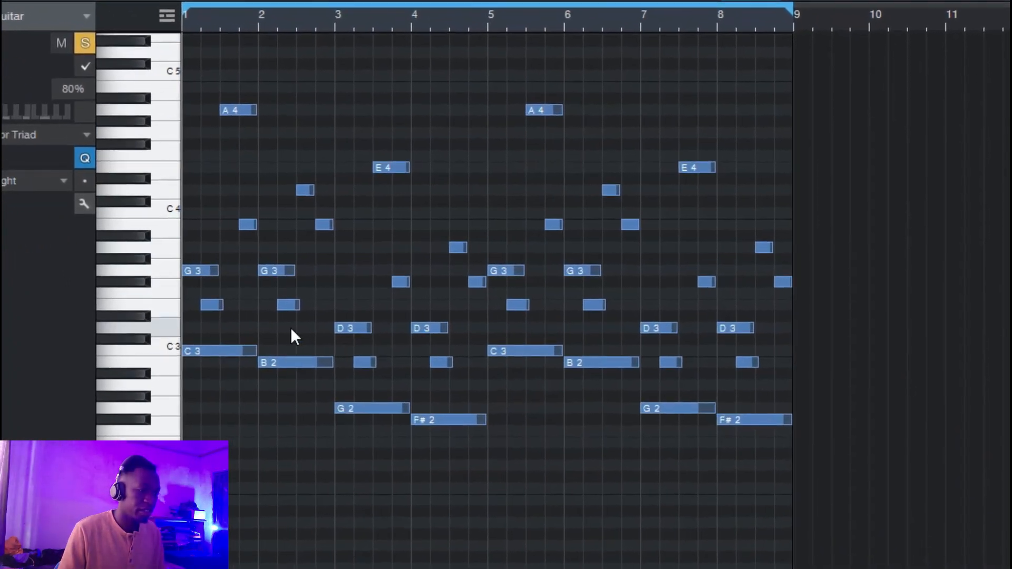
# Try extending the first bar's E3 note back to the bar start, play the chord, and undo the extension.
pyautogui.moveTo(188, 15); pyautogui.dragTo(455, 59)
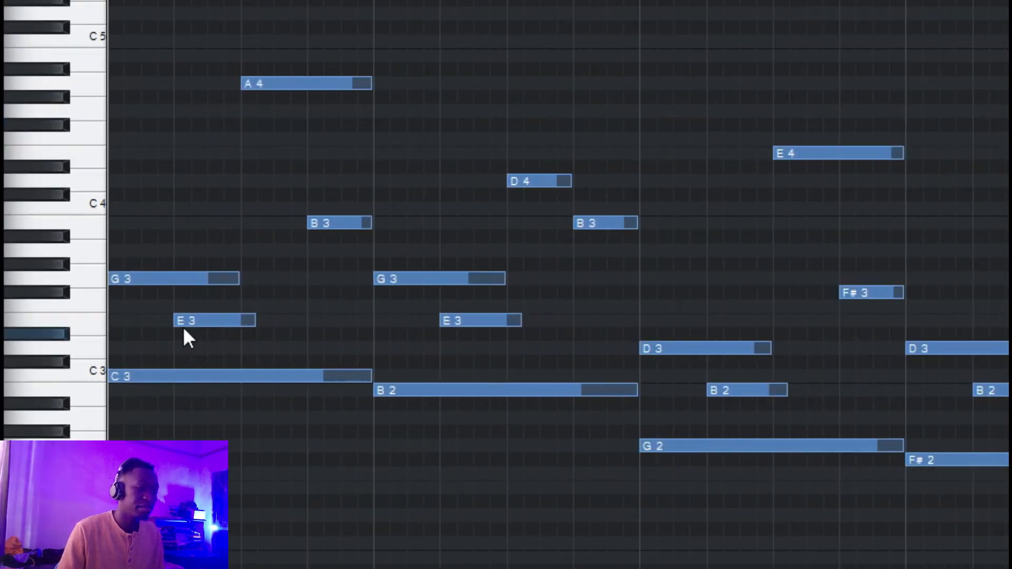
pyautogui.moveTo(157, 174); pyautogui.dragTo(242, 442)
pyautogui.moveTo(154, 264); pyautogui.dragTo(156, 381)
pyautogui.moveTo(175, 321); pyautogui.dragTo(109, 322)
pyautogui.press('space')
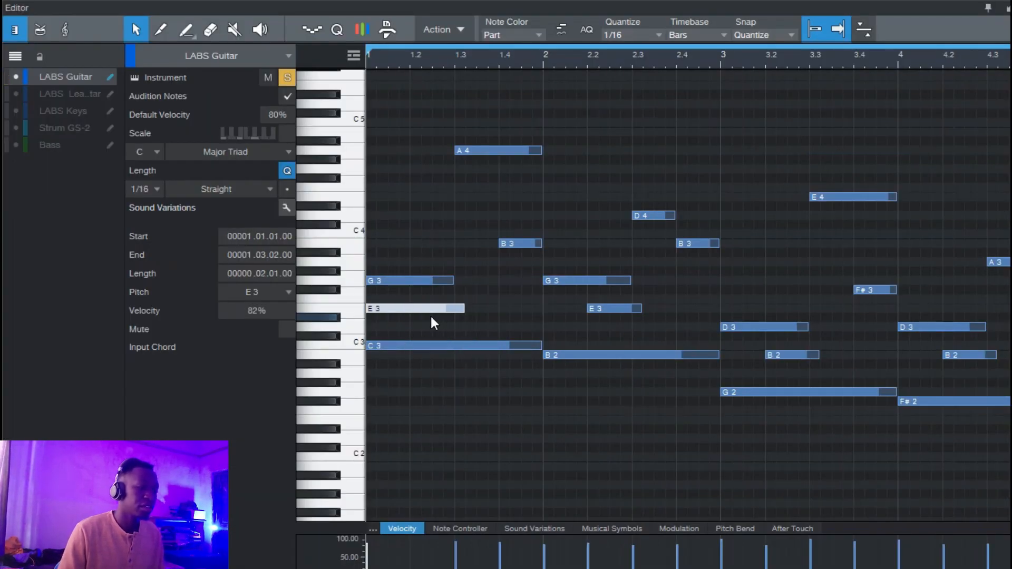
pyautogui.hotkey('ctrl', 'z')
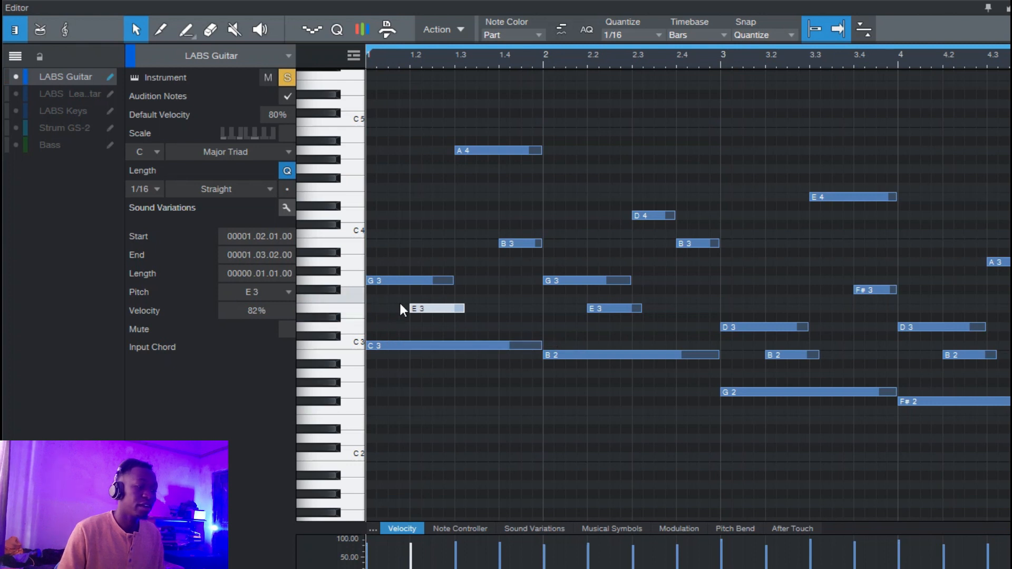
pyautogui.click(517, 93)
pyautogui.moveTo(465, 95); pyautogui.dragTo(532, 245)
pyautogui.click(571, 141)
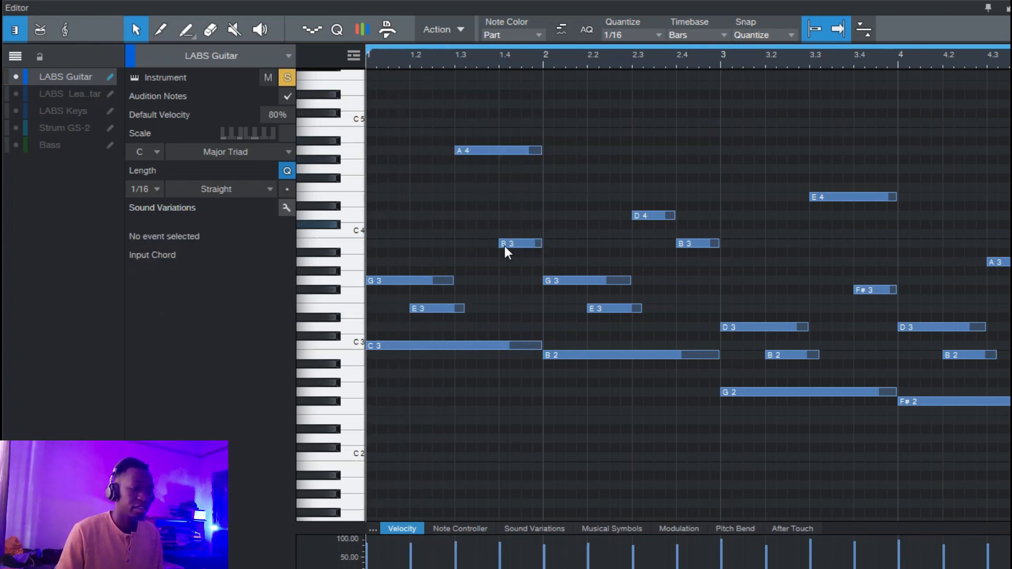
pyautogui.moveTo(554, 145); pyautogui.dragTo(677, 435)
pyautogui.click(693, 415)
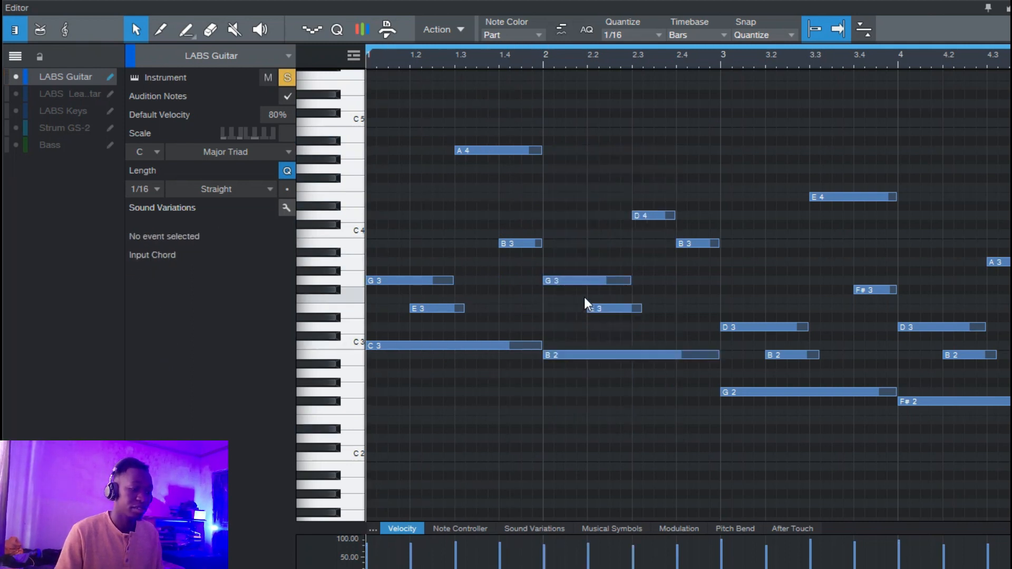
# Transpose bar 2's G3 and E3 notes down an octave and extend the resulting E2 back to the bar start.
pyautogui.moveTo(600, 264); pyautogui.dragTo(631, 331)
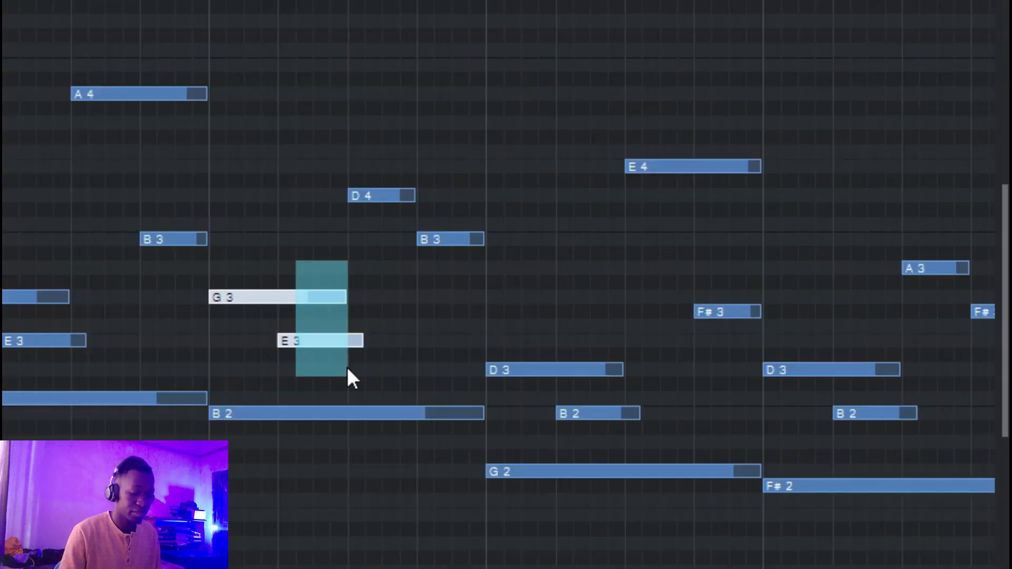
pyautogui.click(282, 291)
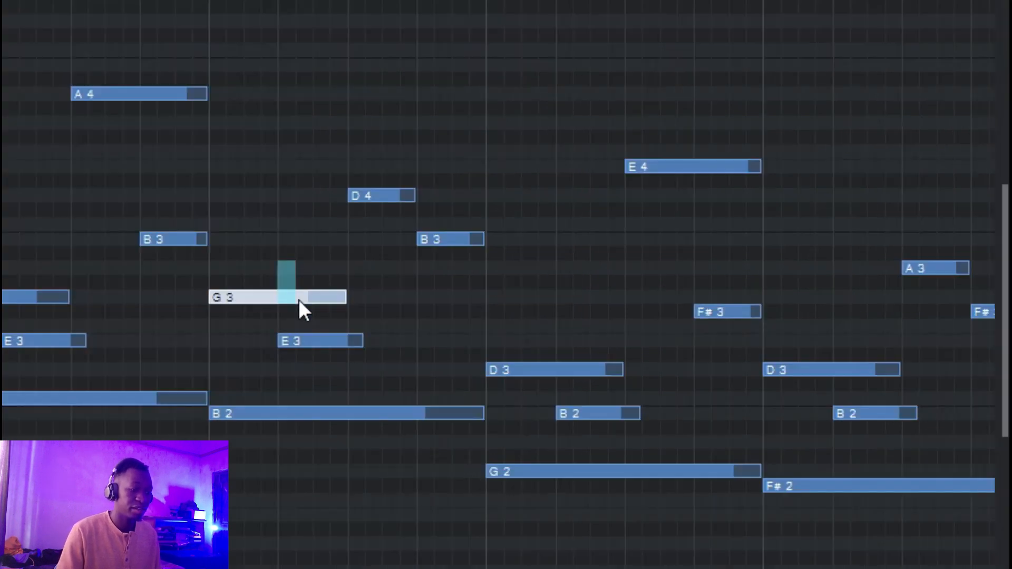
pyautogui.moveTo(278, 262); pyautogui.dragTo(308, 340)
pyautogui.hotkey('shift', 'Down')
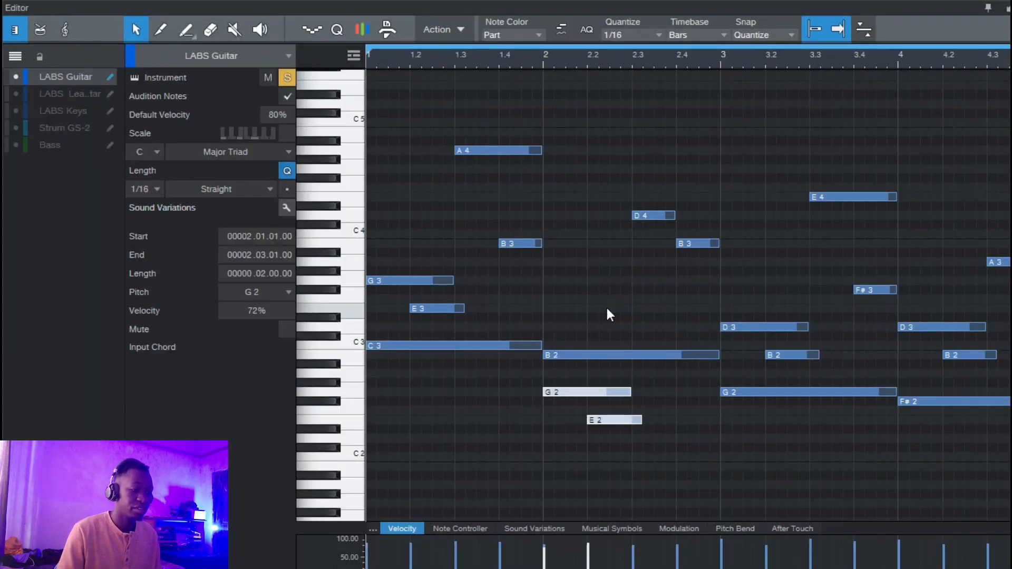
pyautogui.click(582, 448)
pyautogui.moveTo(587, 421); pyautogui.dragTo(543, 441)
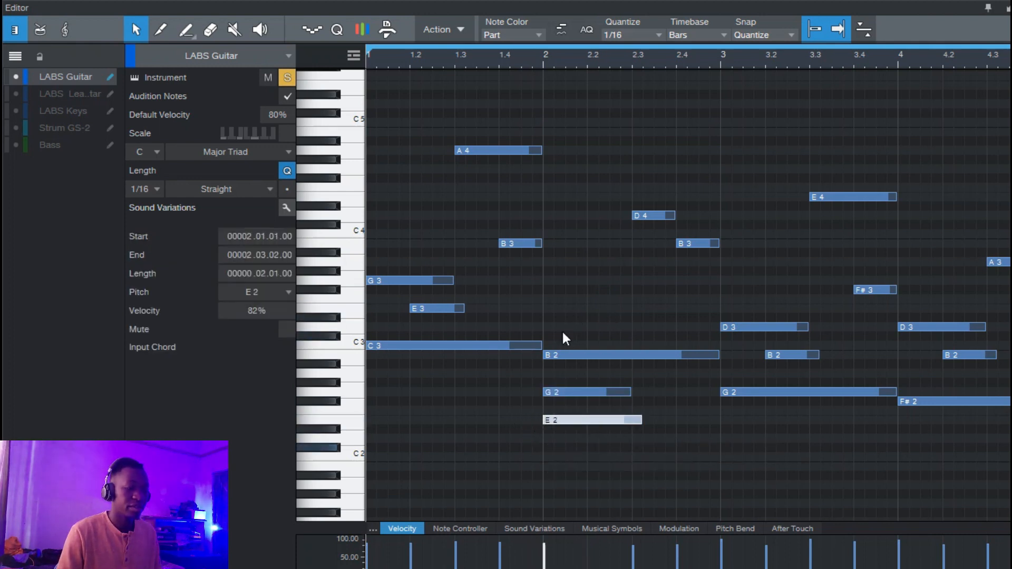
# Play the altered chord from bar 2, and undo the note extension and octave transposition.
pyautogui.click(545, 55)
pyautogui.press('space')
pyautogui.press('space')
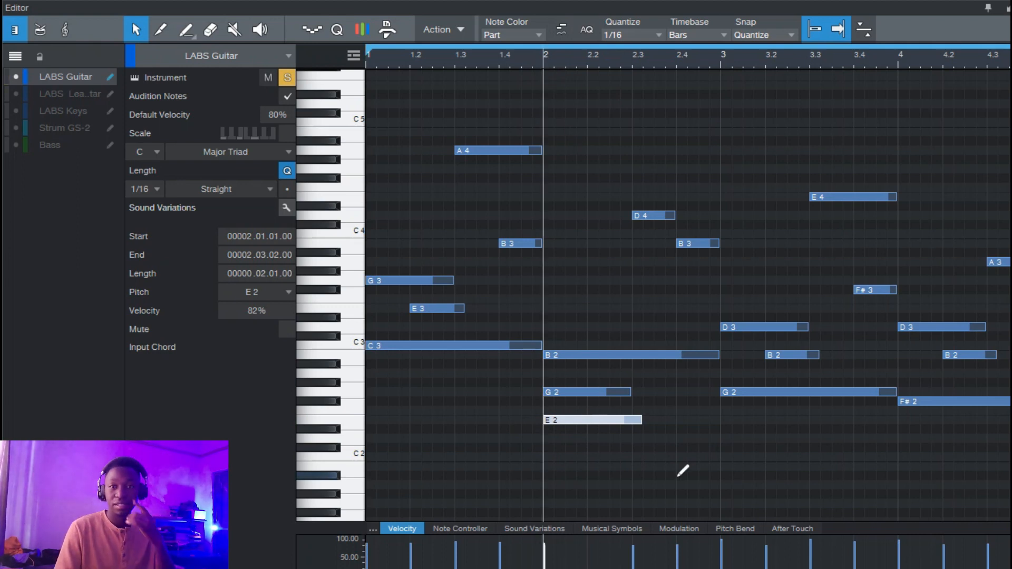
pyautogui.hotkey('ctrl', 'z')
pyautogui.hotkey('ctrl', 'z')
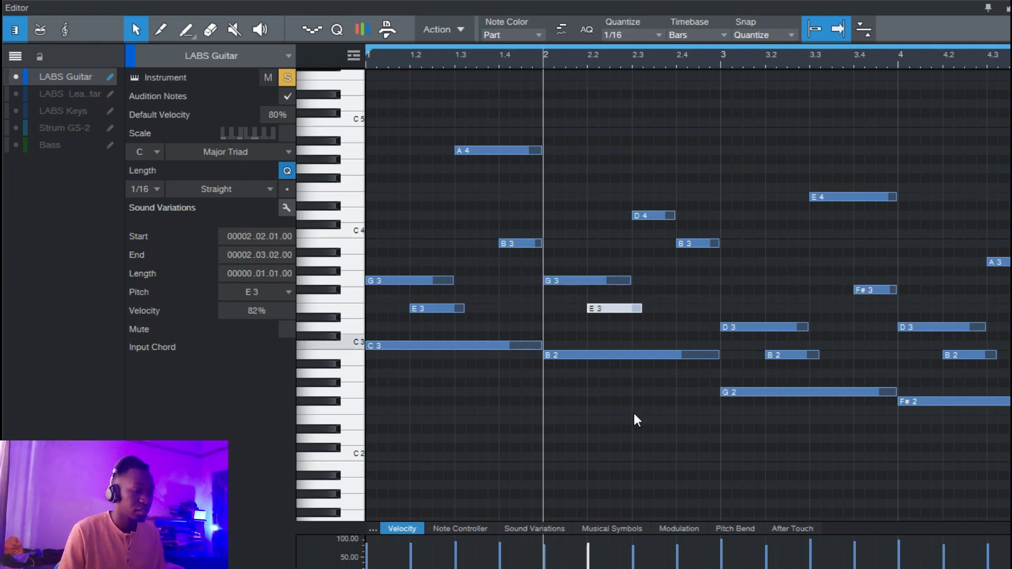
# Audition the arpeggio from the start of bar 2.
pyautogui.press('space')
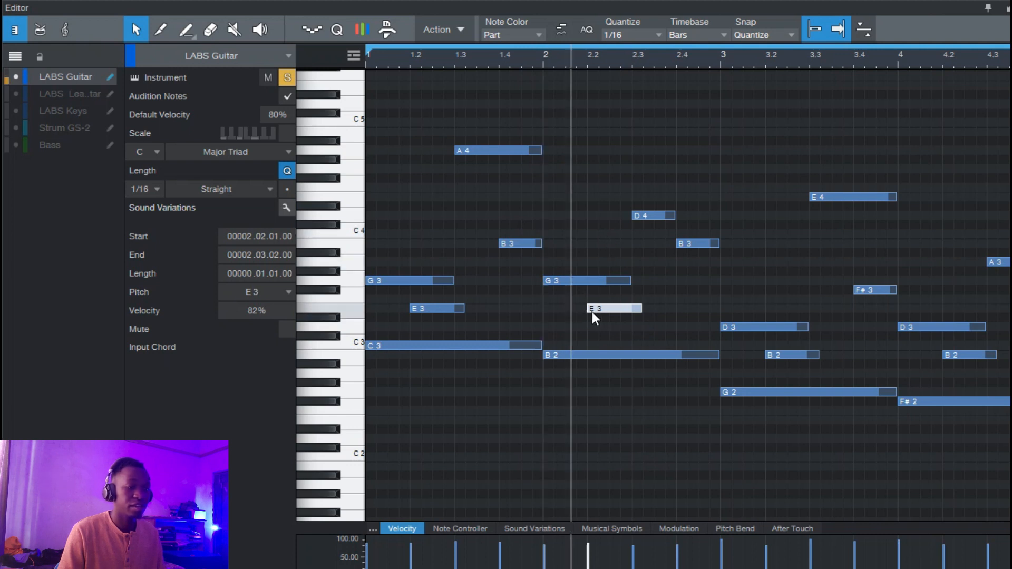
pyautogui.press('space')
pyautogui.click(683, 244)
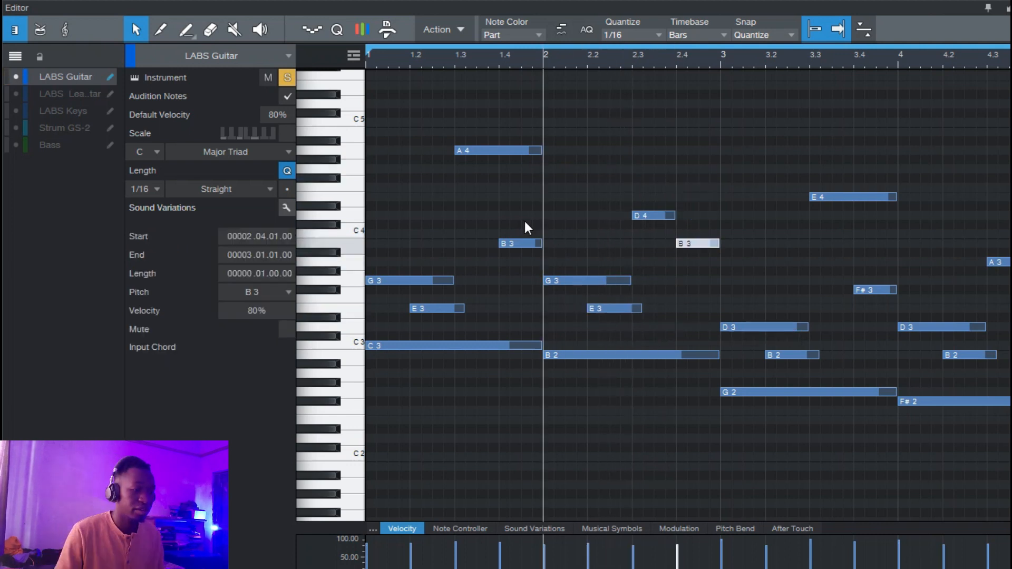
pyautogui.press('space')
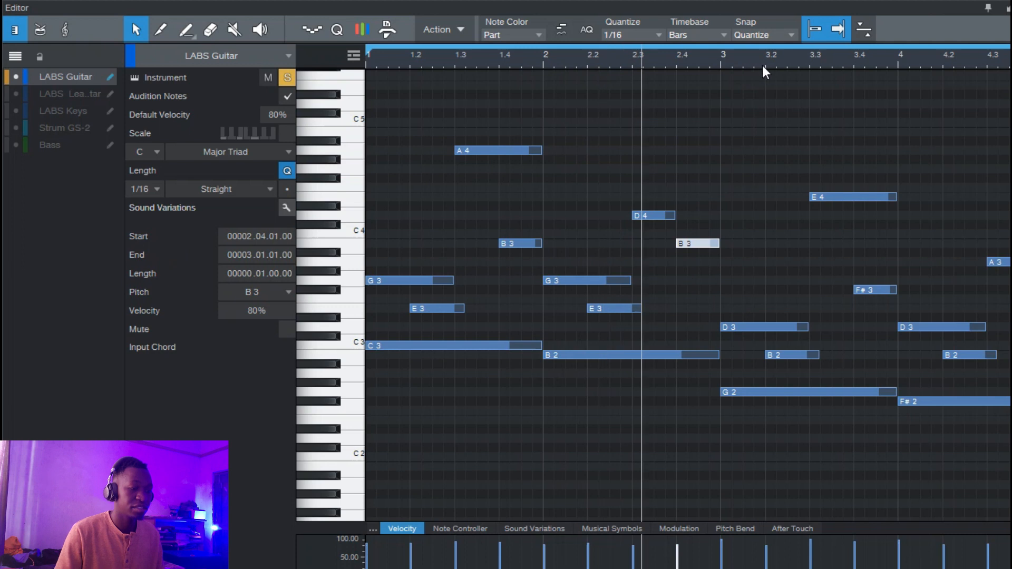
pyautogui.press('space')
pyautogui.press('space')
# Place the playback cursor at the start of bar 3 and highlight that bar's D3, B2 and G2 notes.
pyautogui.moveTo(748, 57); pyautogui.dragTo(630, 67)
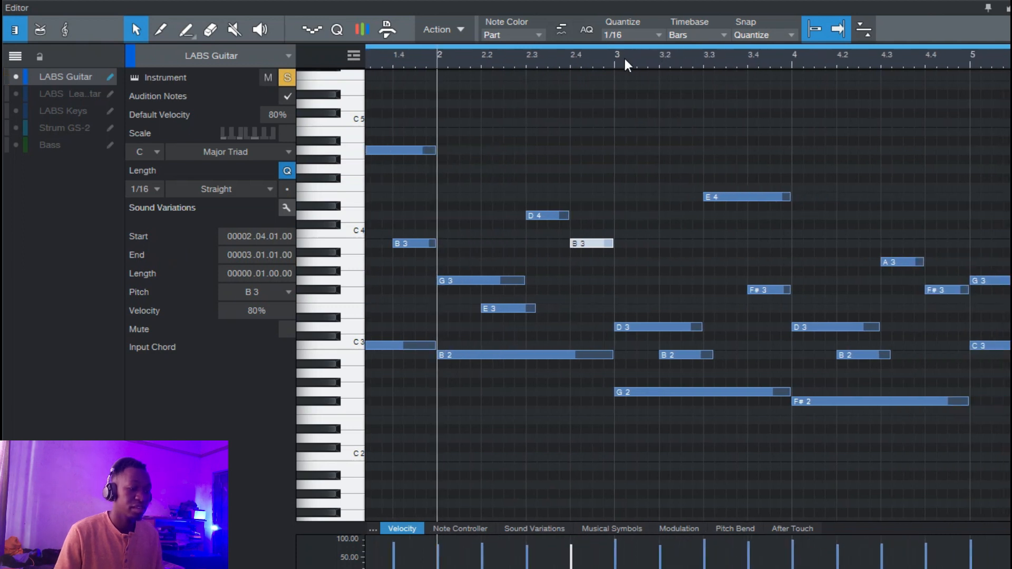
pyautogui.click(616, 52)
pyautogui.moveTo(652, 233); pyautogui.dragTo(696, 416)
pyautogui.moveTo(653, 215); pyautogui.dragTo(704, 452)
pyautogui.click(649, 268)
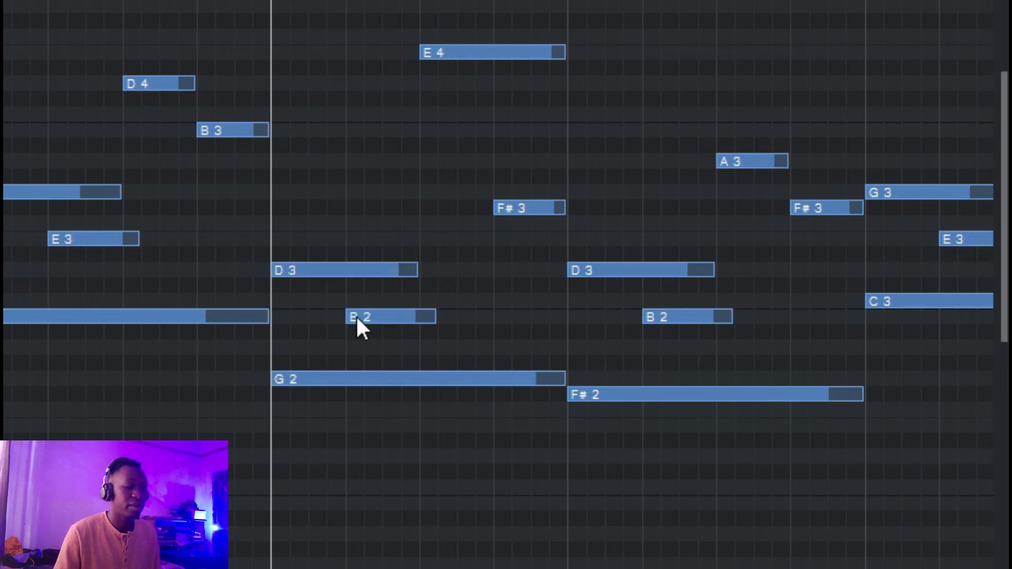
# Try extending bar 3's B2 note back to the bar start to form a full chord, and undo it.
pyautogui.moveTo(348, 318); pyautogui.dragTo(277, 317)
pyautogui.hotkey('ctrl', 'z')
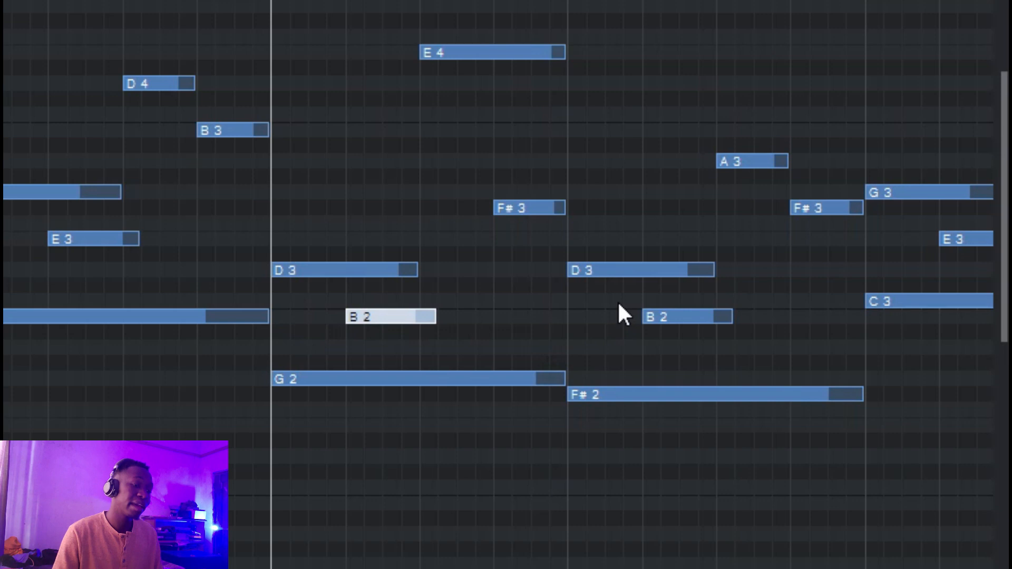
pyautogui.press('space')
# Select the E4 and F#3 notes in the second half of bar 3.
pyautogui.moveTo(748, 155); pyautogui.dragTo(794, 315)
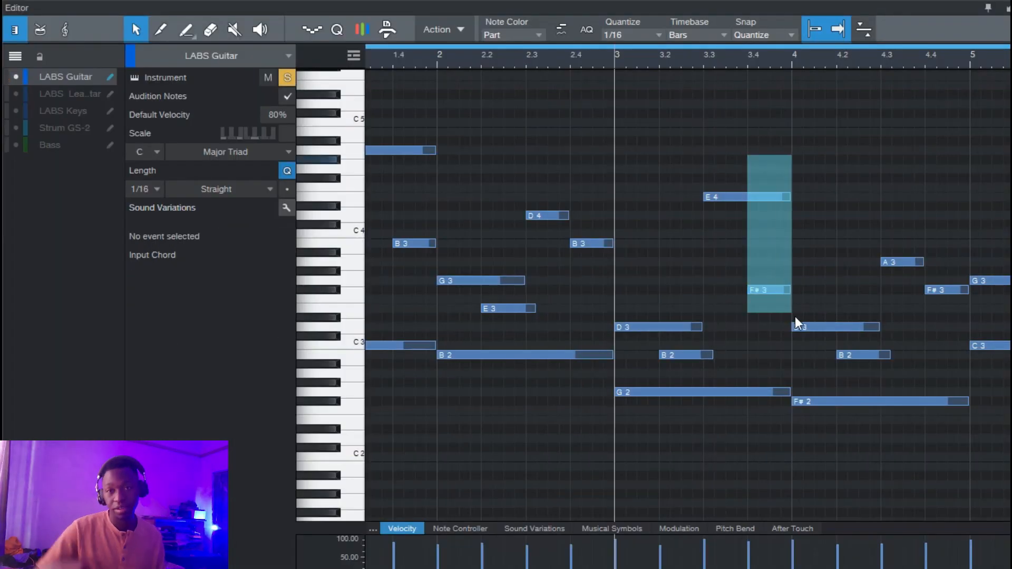
pyautogui.moveTo(737, 138); pyautogui.dragTo(760, 315)
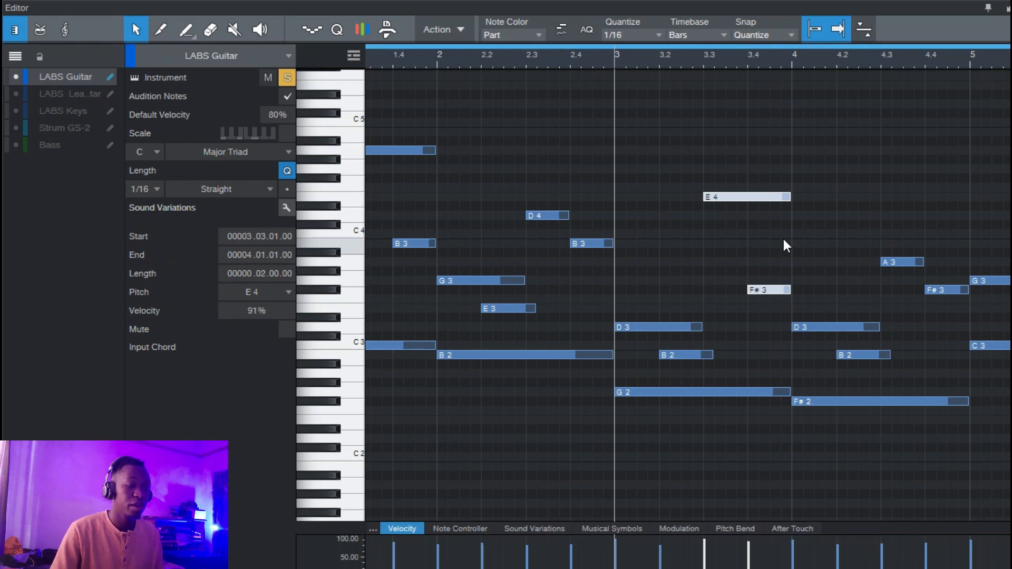
# Audition the arpeggio from the start of bar 3.
pyautogui.moveTo(769, 56); pyautogui.dragTo(580, 78)
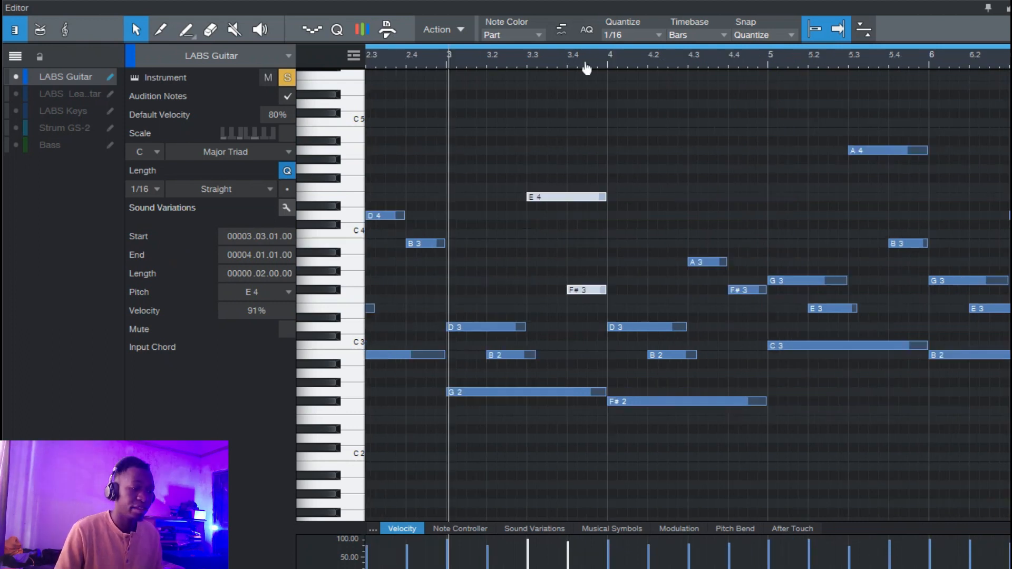
pyautogui.press('space')
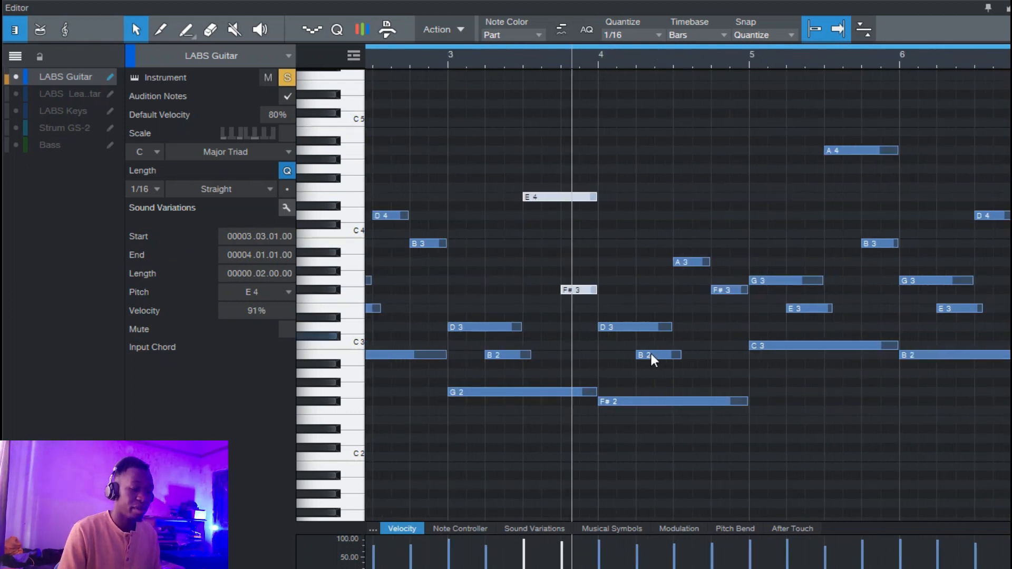
pyautogui.press('space')
# Try bar 4's D3 and B2 notes an octave lower, restore their pitch, and audition the arpeggio from bar 3 again.
pyautogui.moveTo(608, 248); pyautogui.dragTo(644, 398)
pyautogui.moveTo(617, 275); pyautogui.dragTo(665, 367)
pyautogui.hotkey('shift', 'Down')
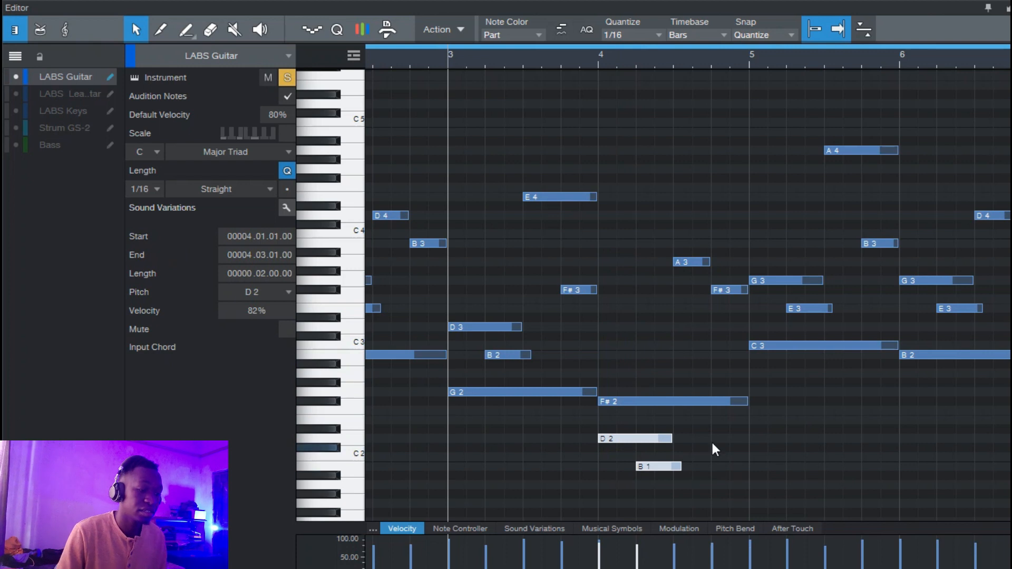
pyautogui.hotkey('shift', 'Up')
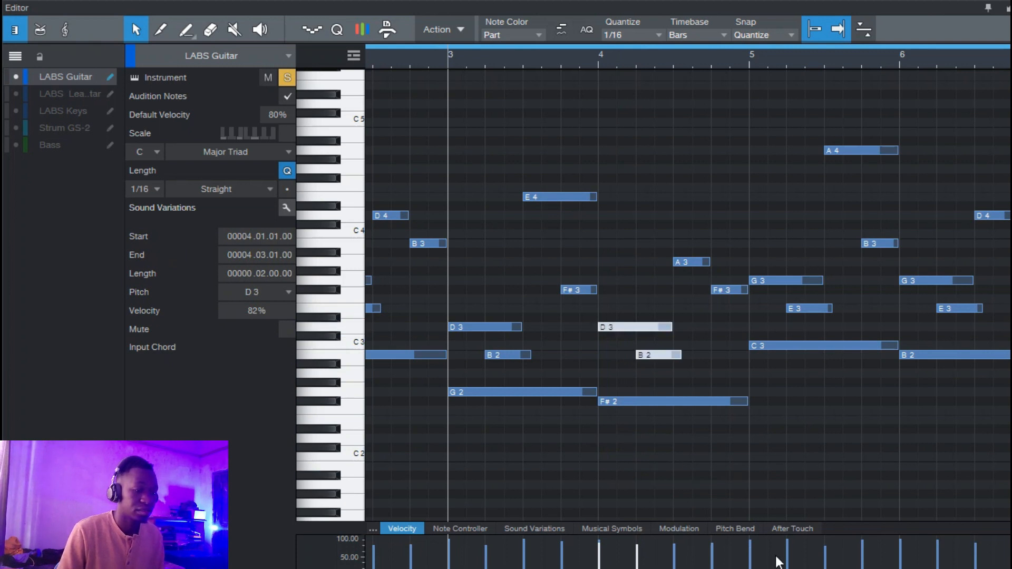
pyautogui.press('space')
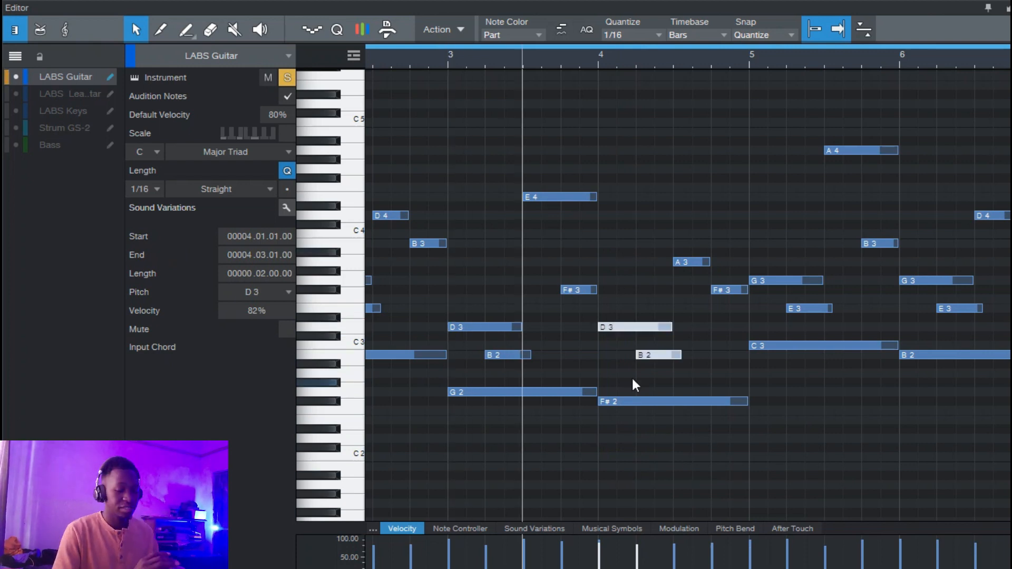
pyautogui.press('space')
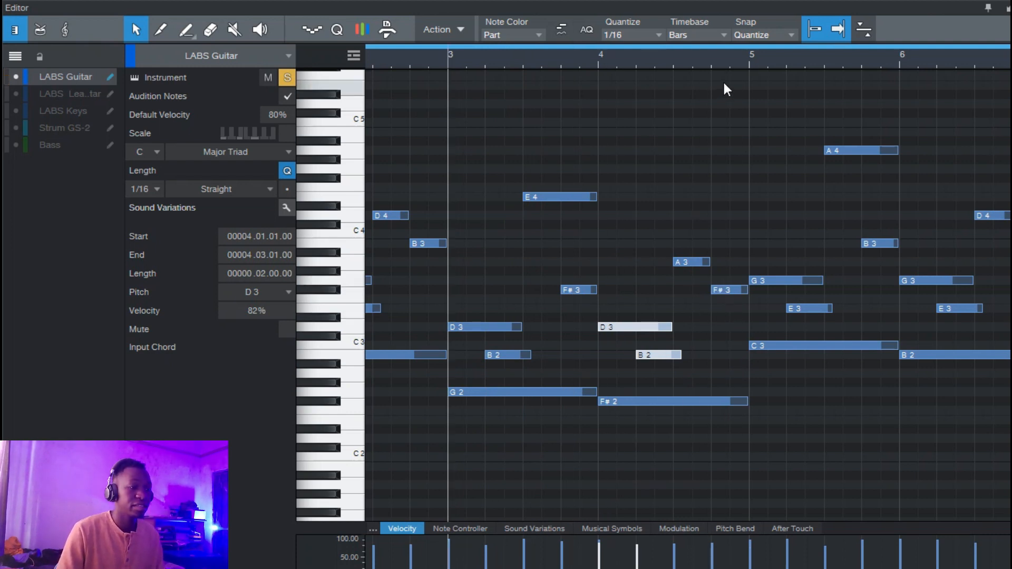
# Place the playback cursor at the start of bar 5 and highlight the repeated arpeggio notes in bars 5 to 8.
pyautogui.press(',')
pyautogui.press('w')
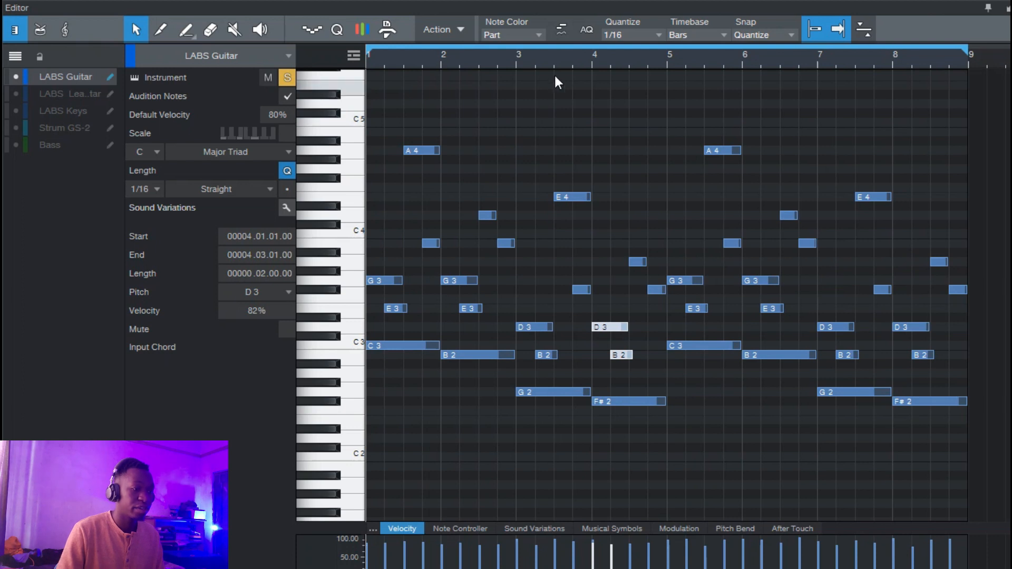
pyautogui.moveTo(672, 54); pyautogui.dragTo(560, 8)
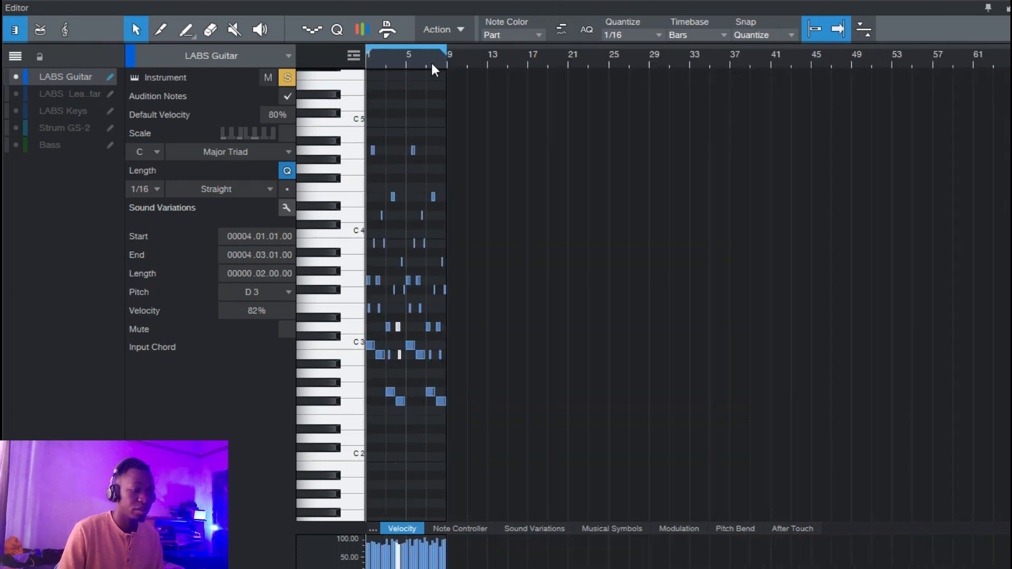
pyautogui.press('e')
pyautogui.press('e')
pyautogui.click(529, 59)
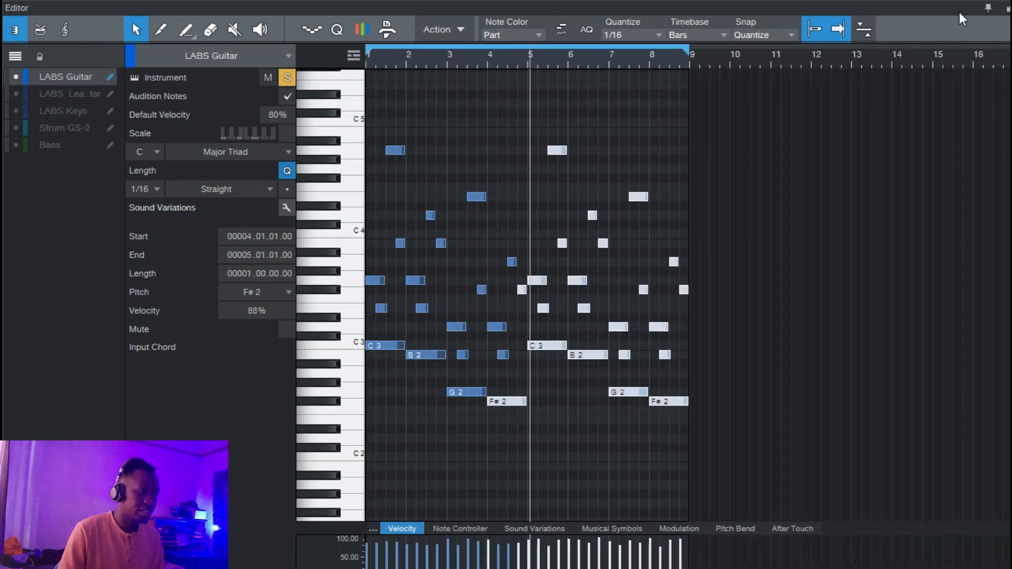
# Close the note editor and turn off solo on the LABS Guitar track.
pyautogui.click(1011, 8)
pyautogui.press(',')
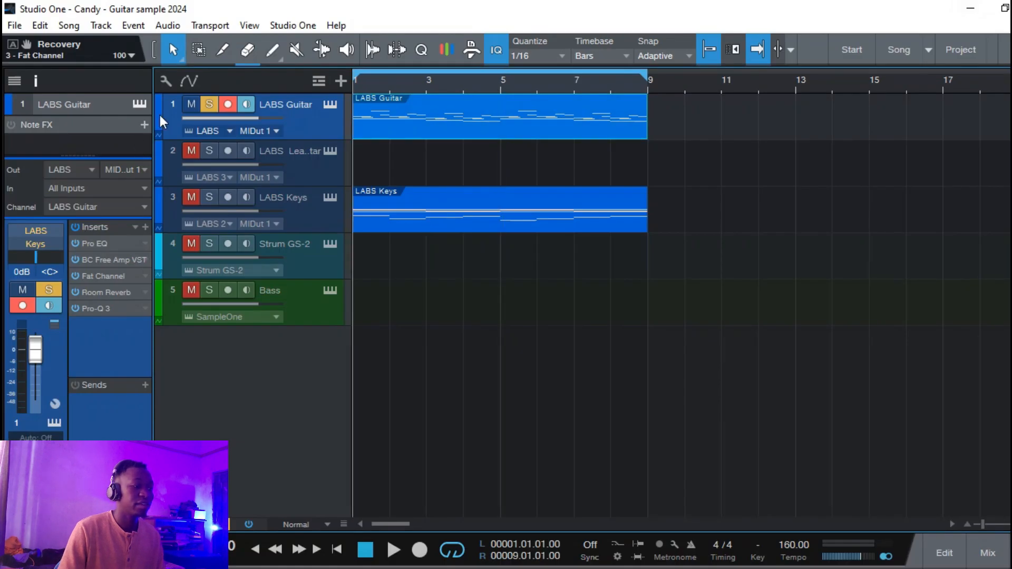
pyautogui.click(216, 103)
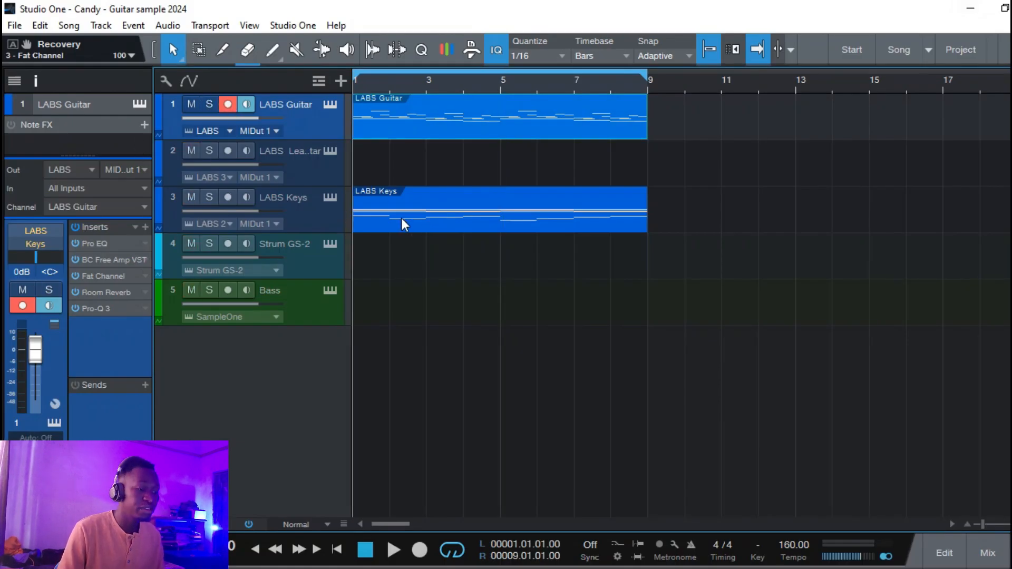
# Solo the LABS Keys track and inspect the preset loaded in its LABS instrument.
pyautogui.click(250, 218)
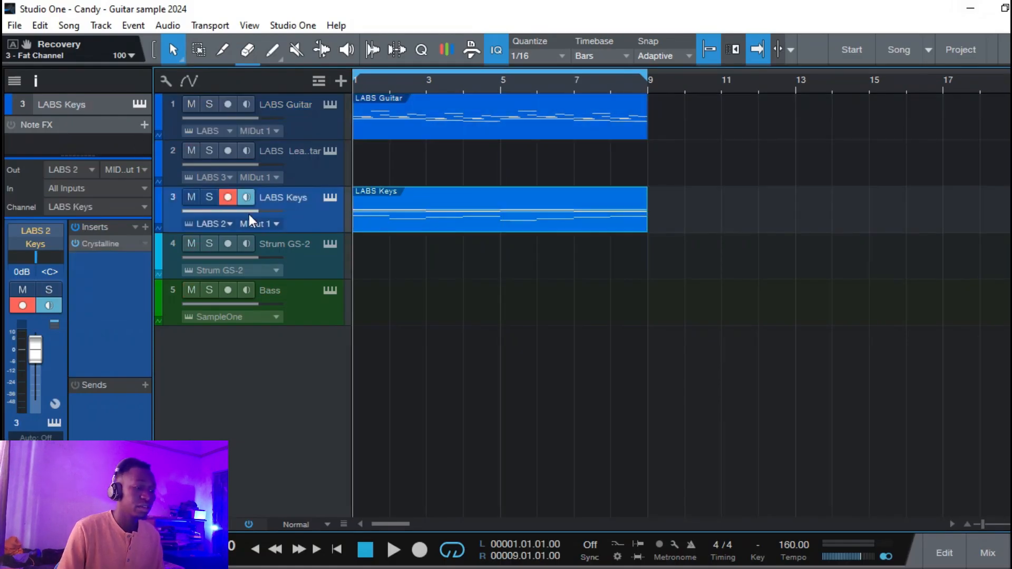
pyautogui.click(333, 197)
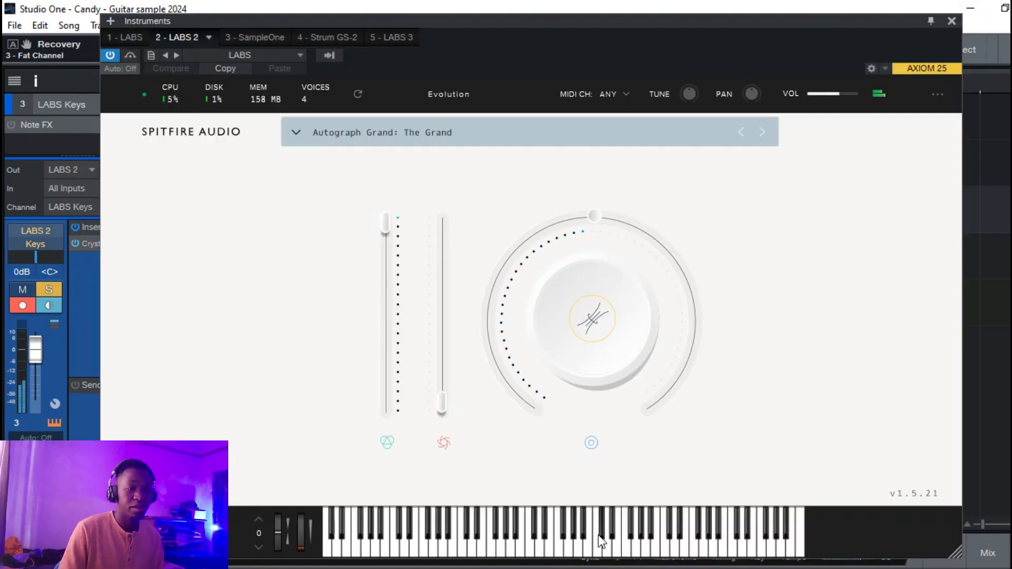
pyautogui.click(952, 21)
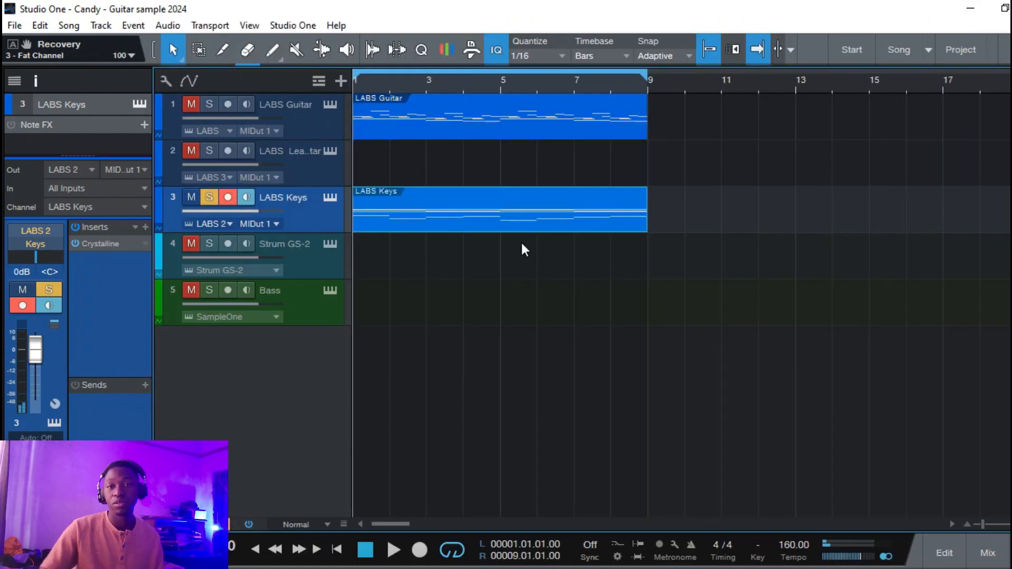
# Open the LABS Keys part in an enlarged note editor and audition its chords.
pyautogui.doubleClick(499, 208)
pyautogui.click(1007, 8)
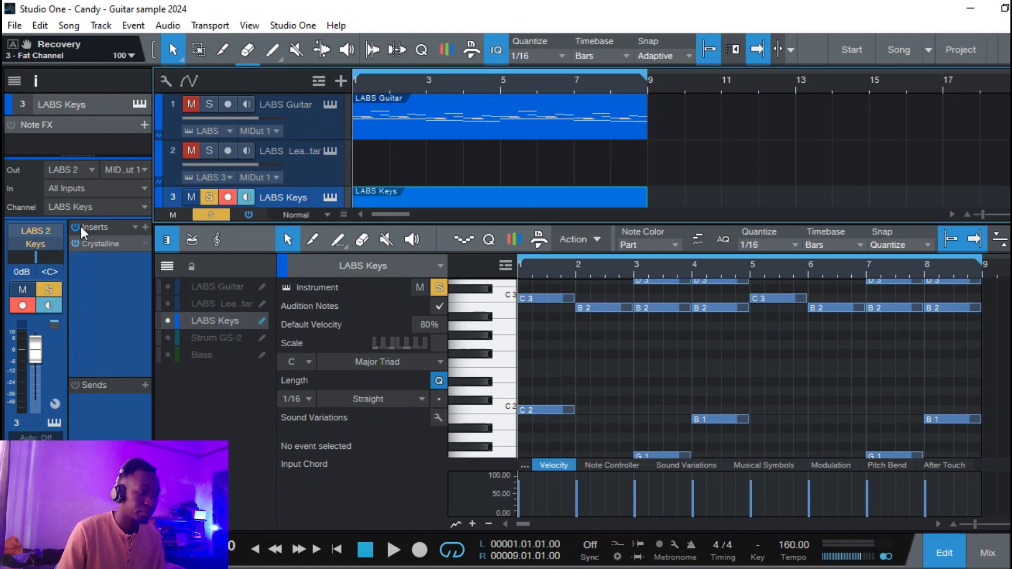
pyautogui.press('space')
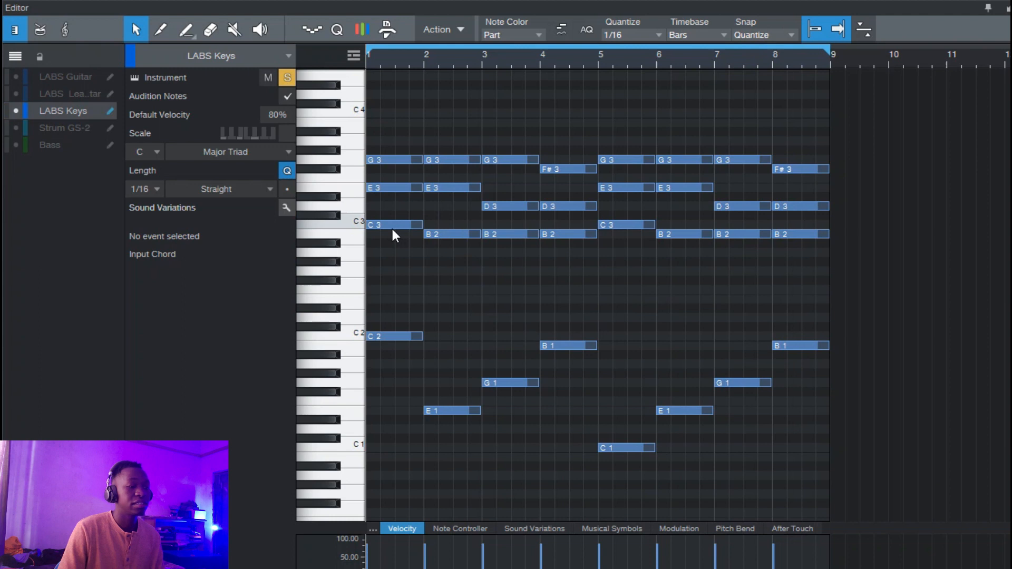
# Highlight the LABS Keys notes chord by chord: bar 1's C3, bar 2's chord, and bar 3's G3, D3 and B2.
pyautogui.click(392, 226)
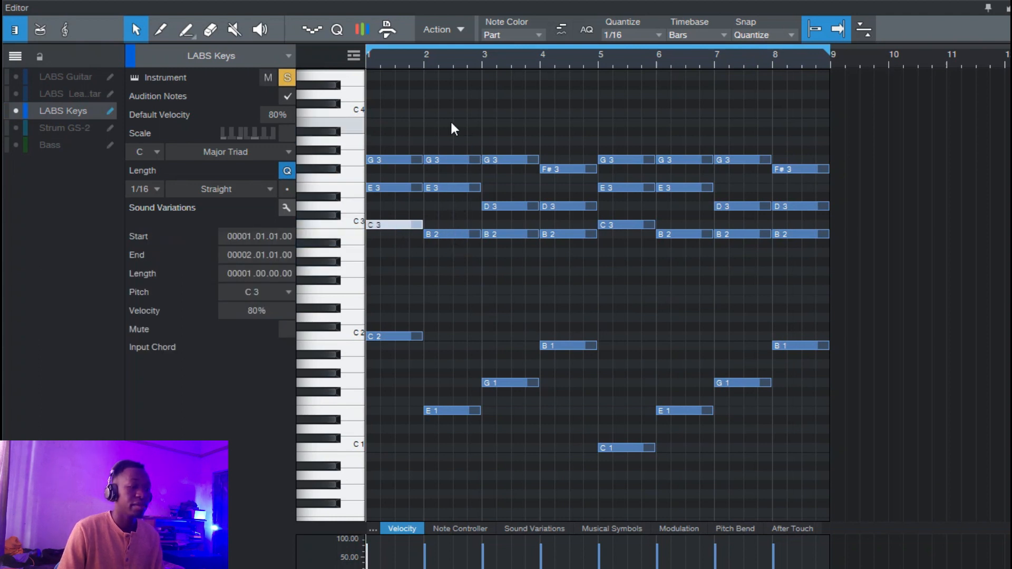
pyautogui.moveTo(452, 128); pyautogui.dragTo(458, 243)
pyautogui.moveTo(515, 108); pyautogui.dragTo(527, 291)
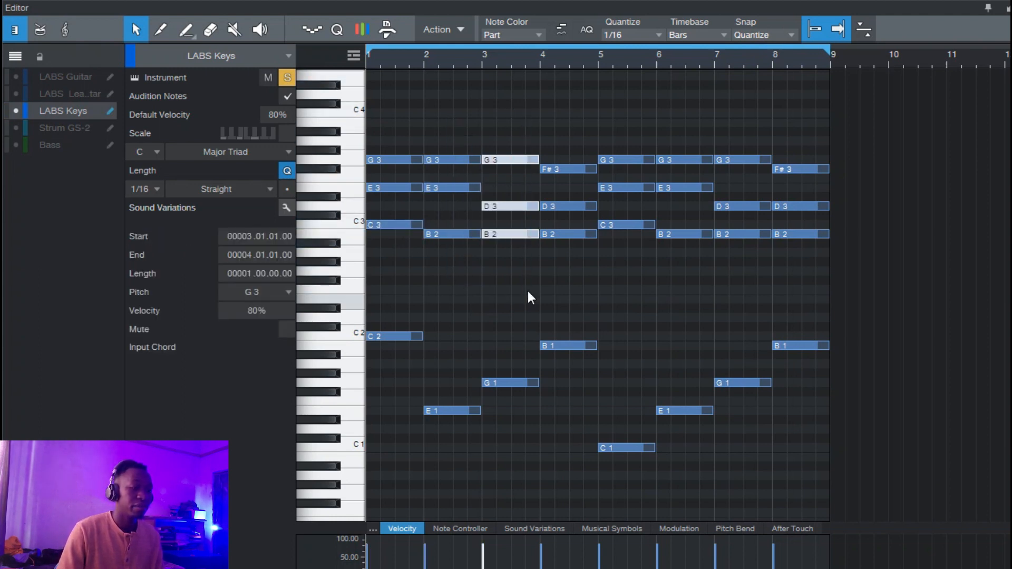
pyautogui.moveTo(513, 127); pyautogui.dragTo(530, 173)
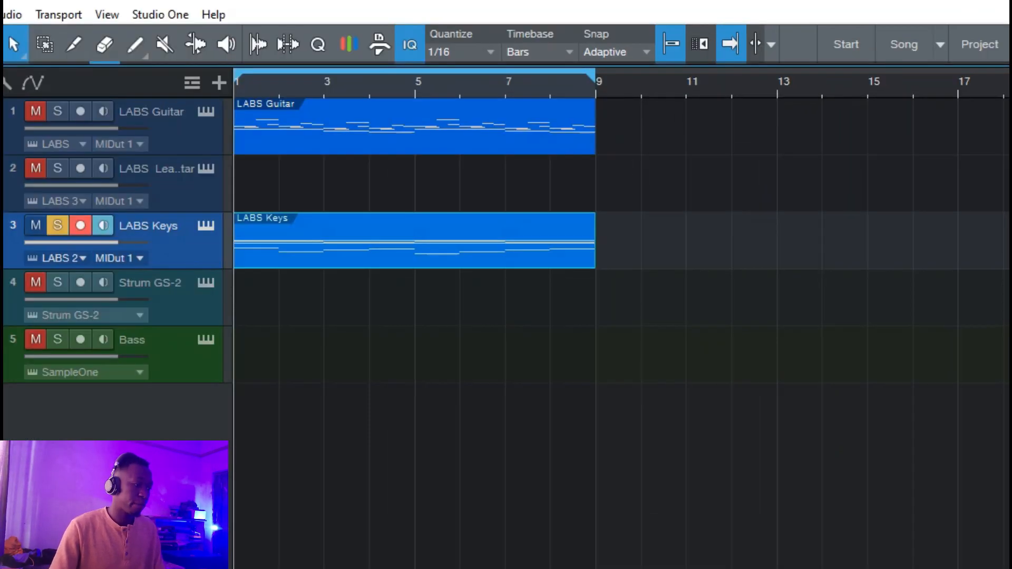
# Inspect the Crystalline reverb insert on LABS Keys and its list of keys presets.
pyautogui.press('F11')
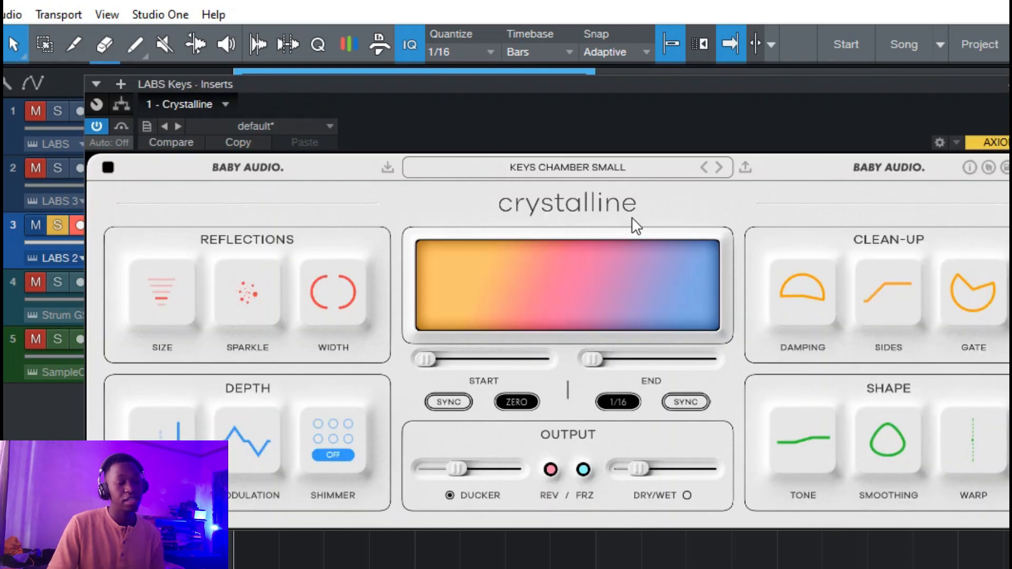
pyautogui.click(564, 169)
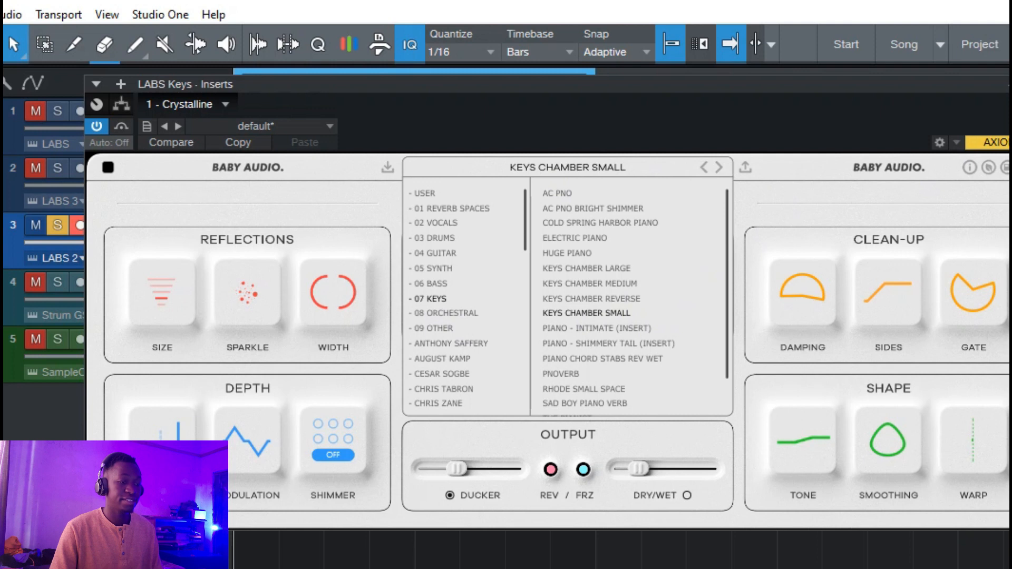
pyautogui.click(1009, 86)
# Audition the LABS Keys part with the Crystalline insert active, bypassed, and active again.
pyautogui.press('space')
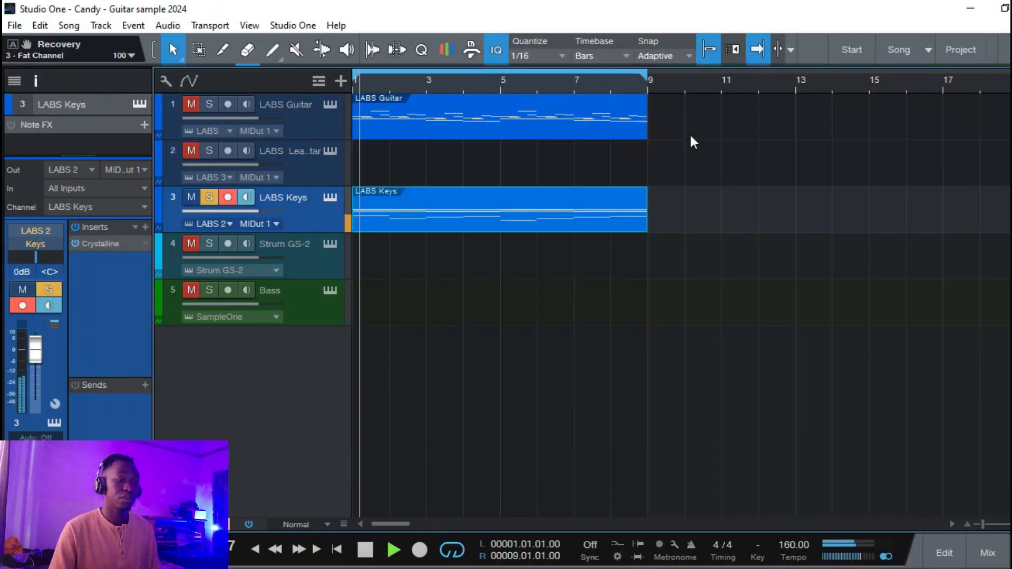
pyautogui.press('space')
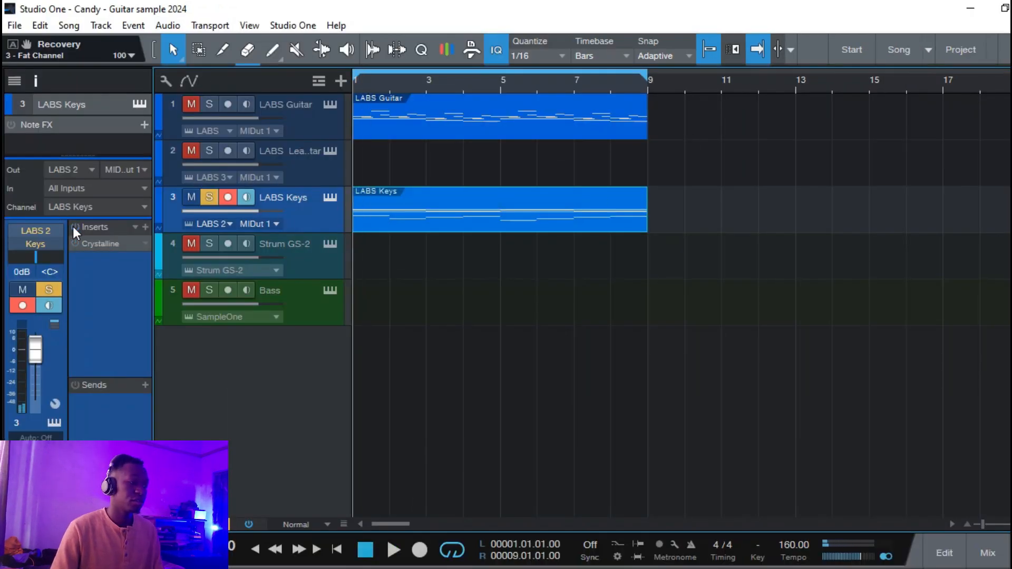
pyautogui.press('space')
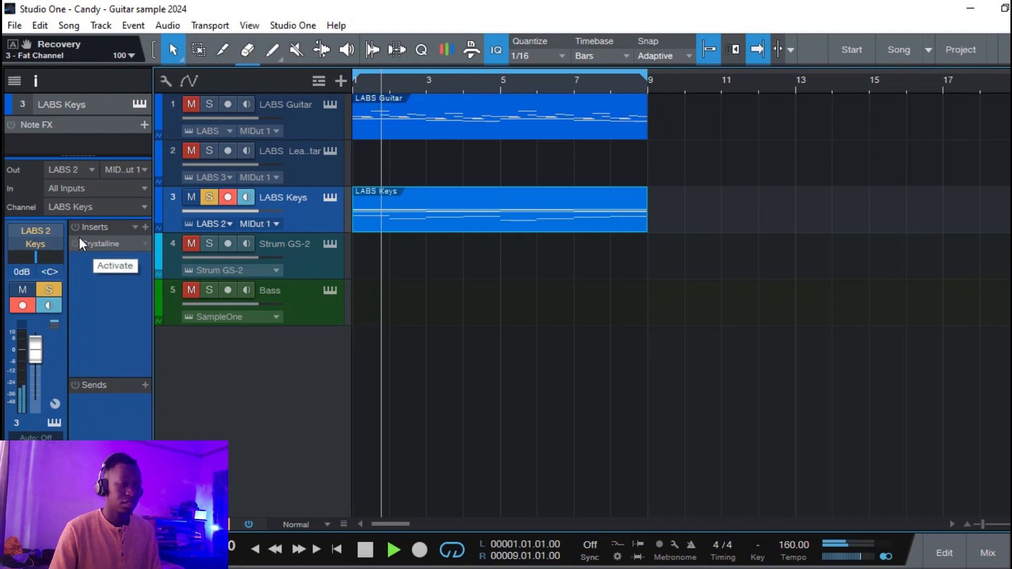
pyautogui.click(80, 239)
pyautogui.press('space')
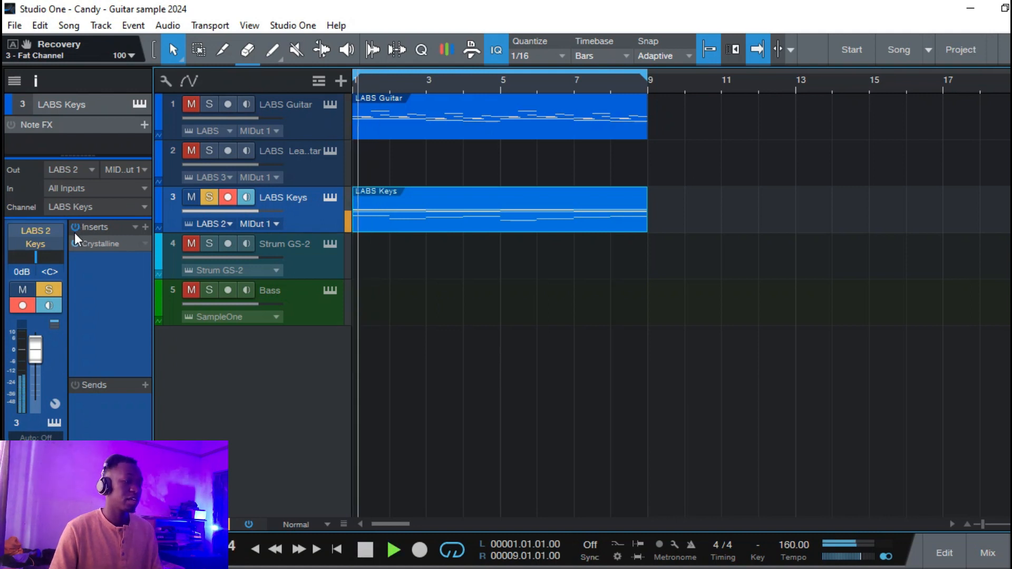
pyautogui.press('space')
# Turn off solo on LABS Keys and audition both parts together, with the track height set to Small.
pyautogui.click(207, 197)
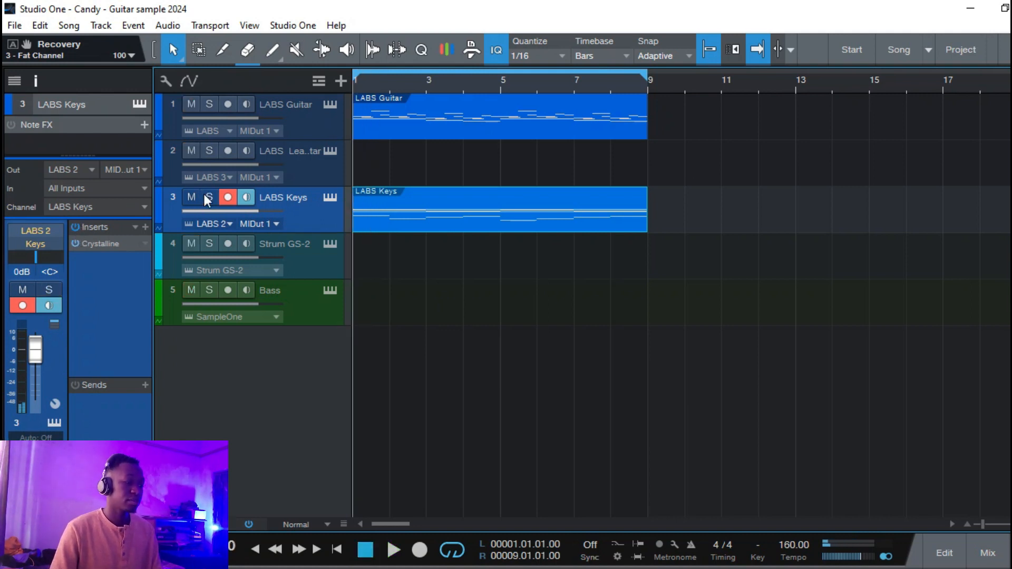
pyautogui.press('space')
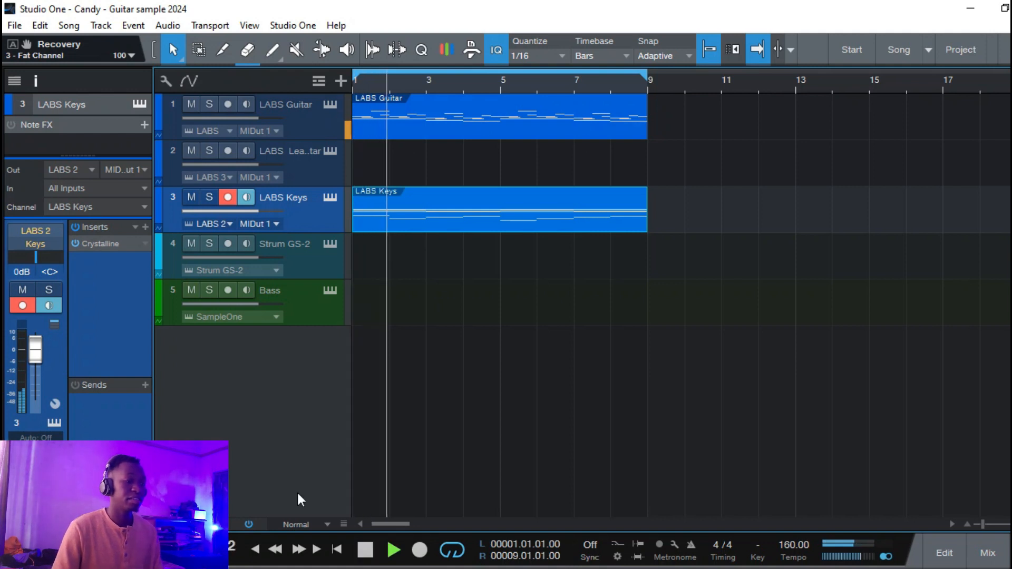
pyautogui.moveTo(344, 521); pyautogui.dragTo(345, 498)
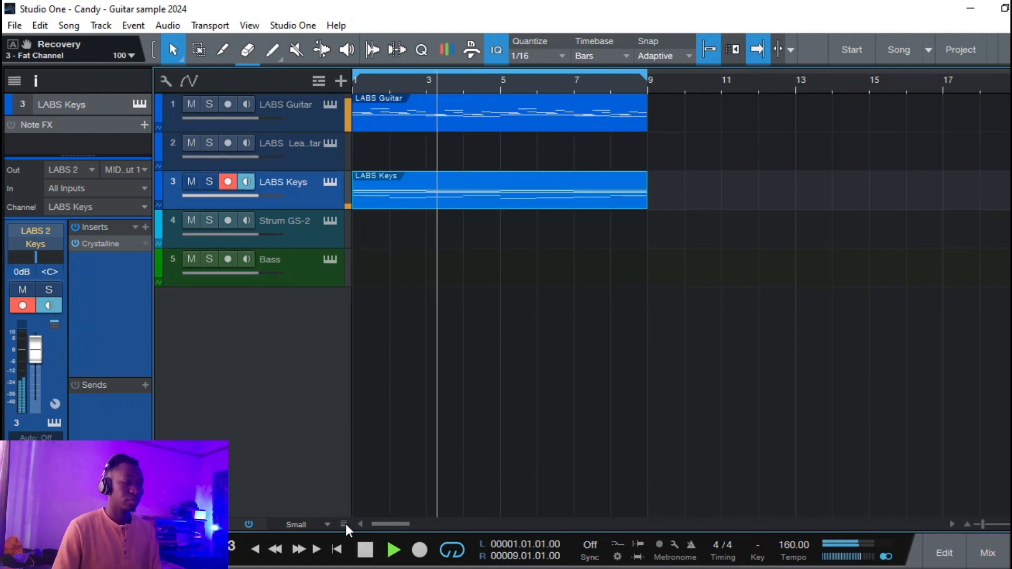
pyautogui.press('space')
# Bounce the LABS Guitar part to a new audio track and audition the result.
pyautogui.click(498, 112)
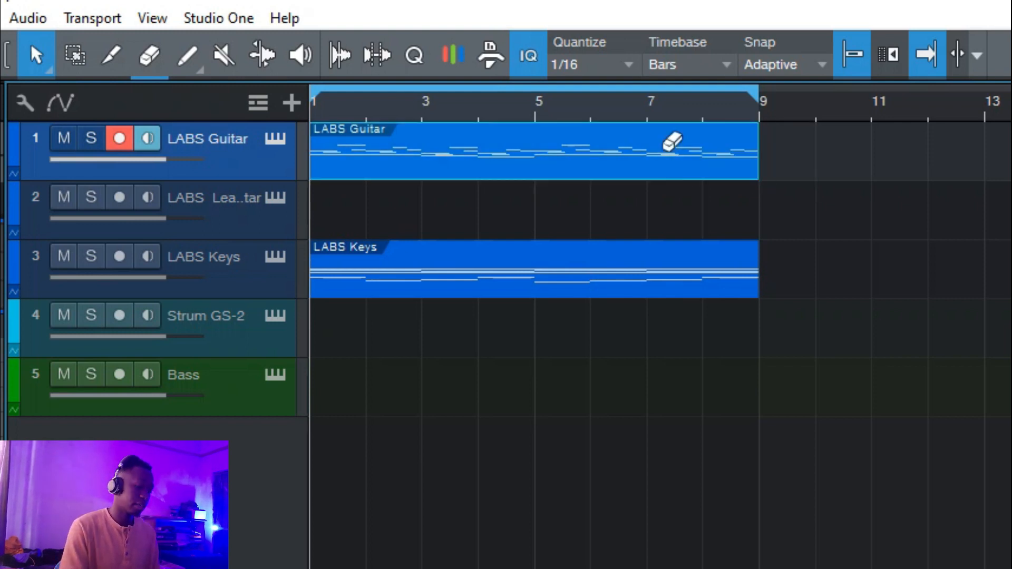
pyautogui.hotkey('ctrl', 'b')
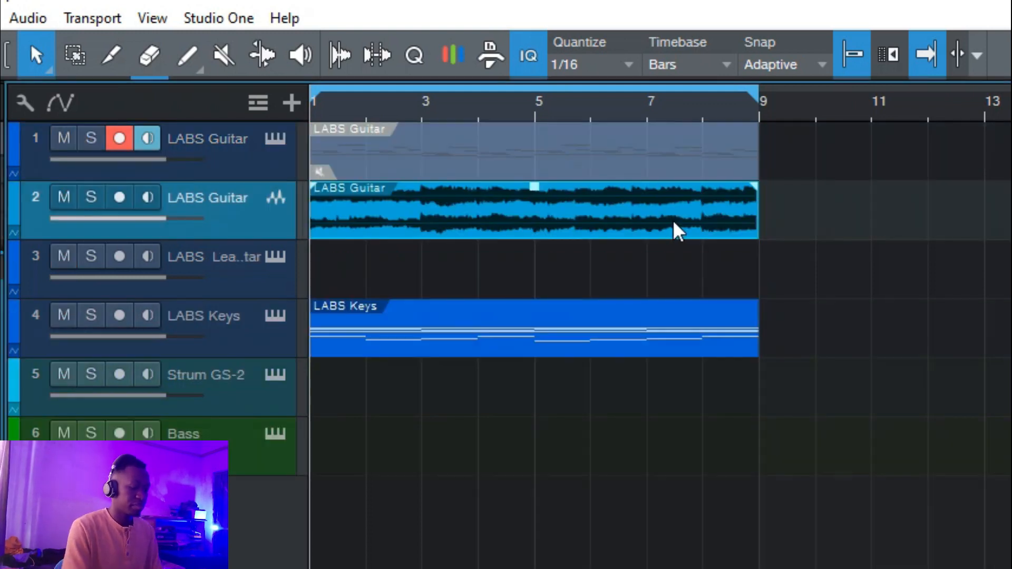
pyautogui.press('space')
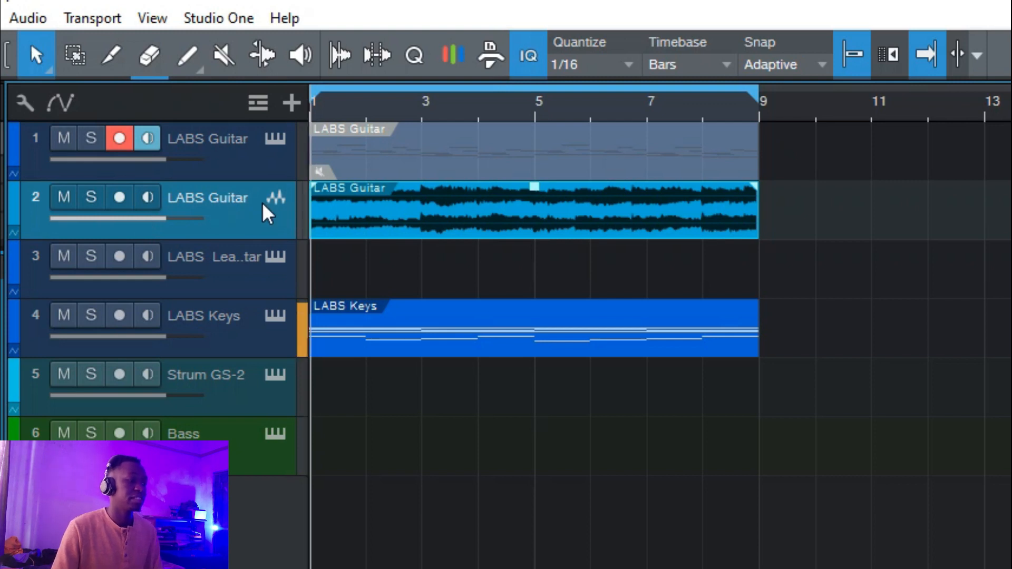
pyautogui.press('space')
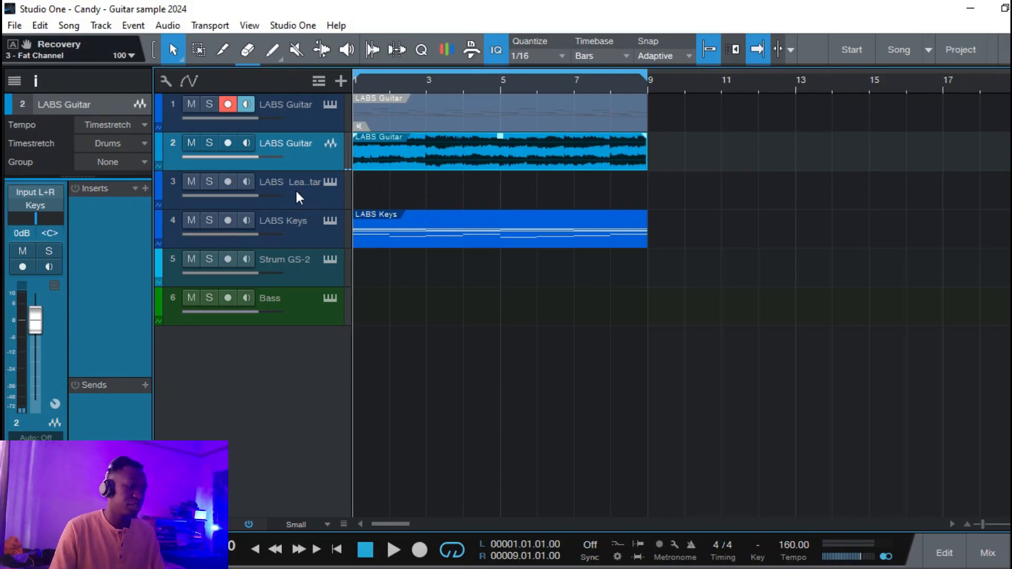
# Create an empty part over bars 1 to 8 on the LABS Lead Guitar track and open it in the note editor.
pyautogui.click(301, 199)
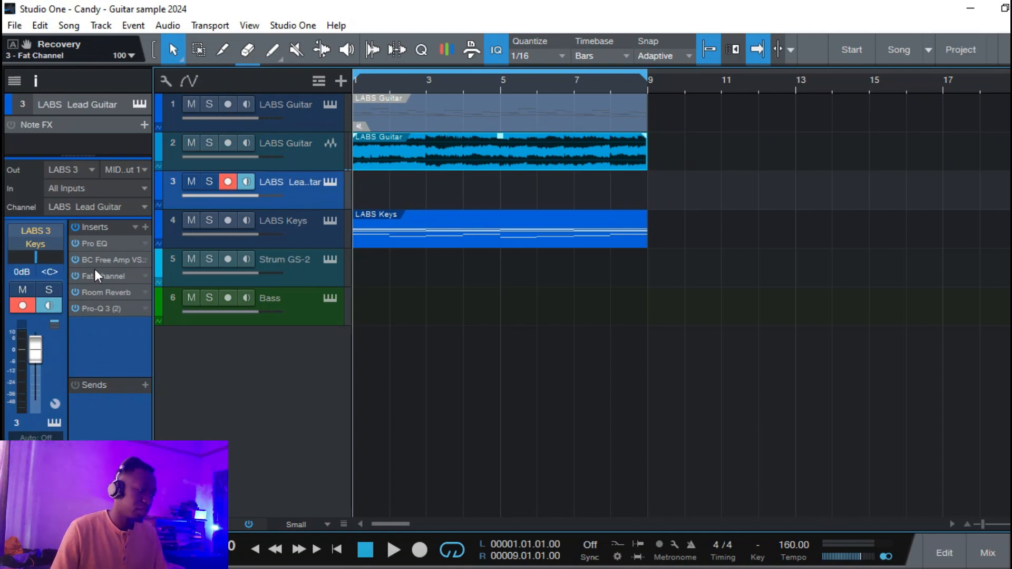
pyautogui.click(287, 103)
pyautogui.click(318, 196)
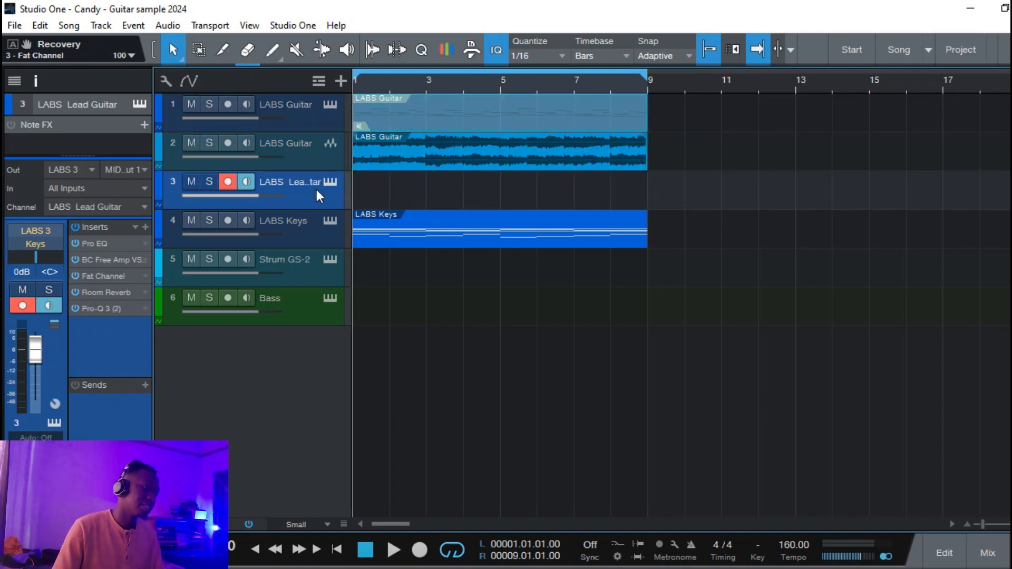
pyautogui.doubleClick(454, 188)
pyautogui.doubleClick(454, 188)
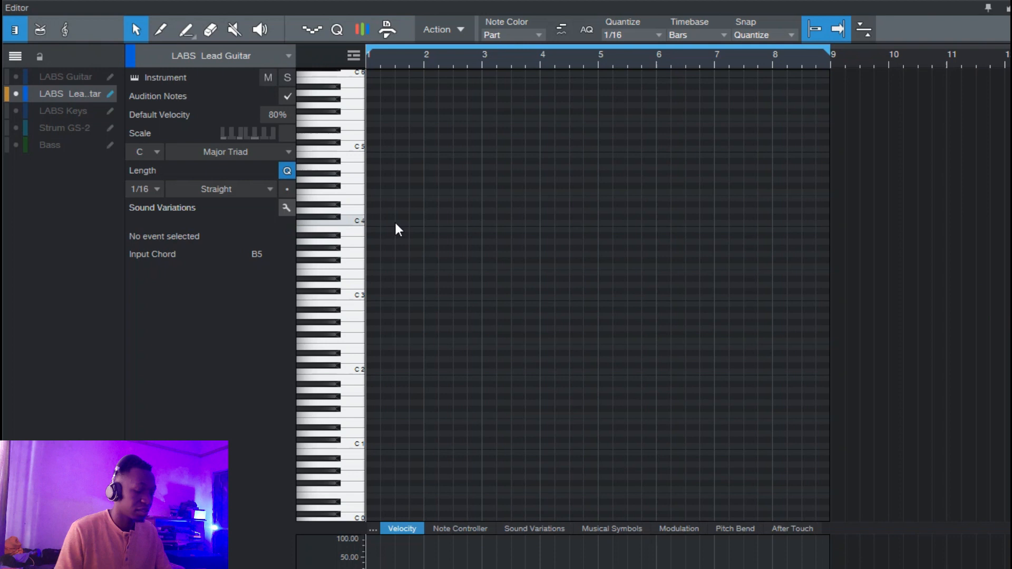
# Add long G4 and A4 notes, followed by a descending run of short C5, B4, A4 and G4 notes leading into bar 5.
pyautogui.press('space')
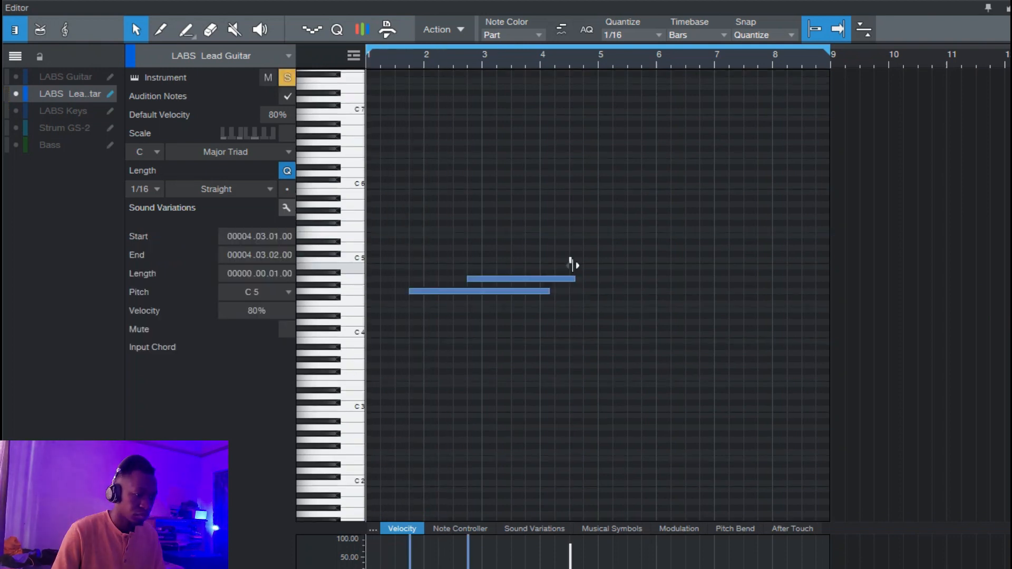
pyautogui.moveTo(573, 265); pyautogui.dragTo(577, 270)
pyautogui.click(579, 271)
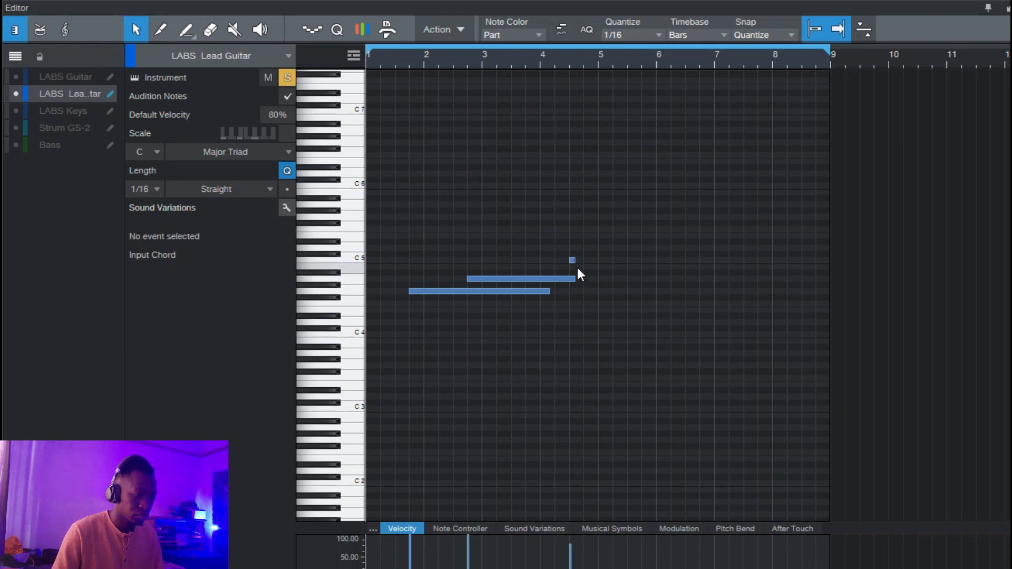
pyautogui.doubleClick(581, 266)
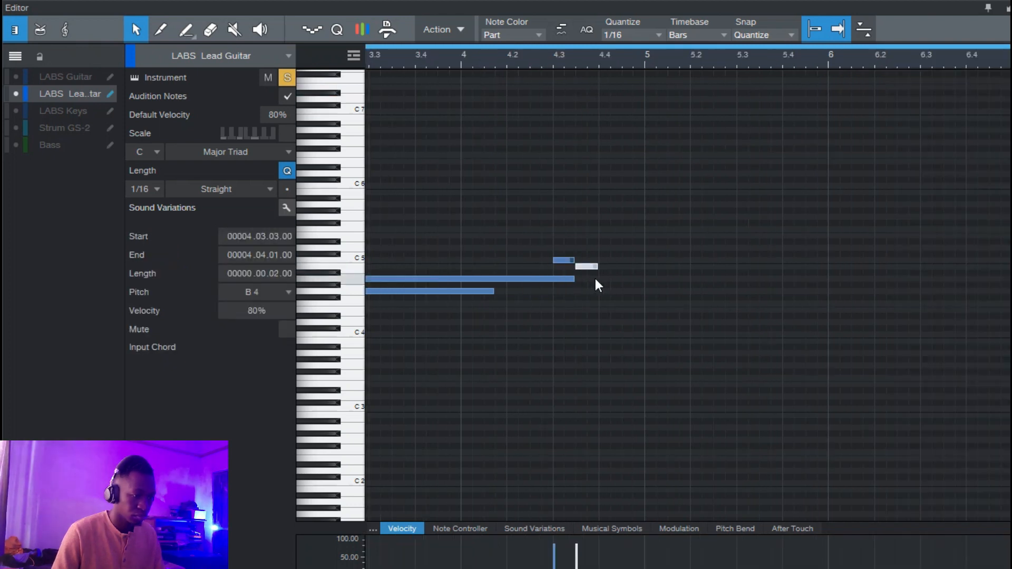
pyautogui.doubleClick(603, 279)
pyautogui.moveTo(610, 279); pyautogui.dragTo(640, 293)
pyautogui.doubleClick(626, 292)
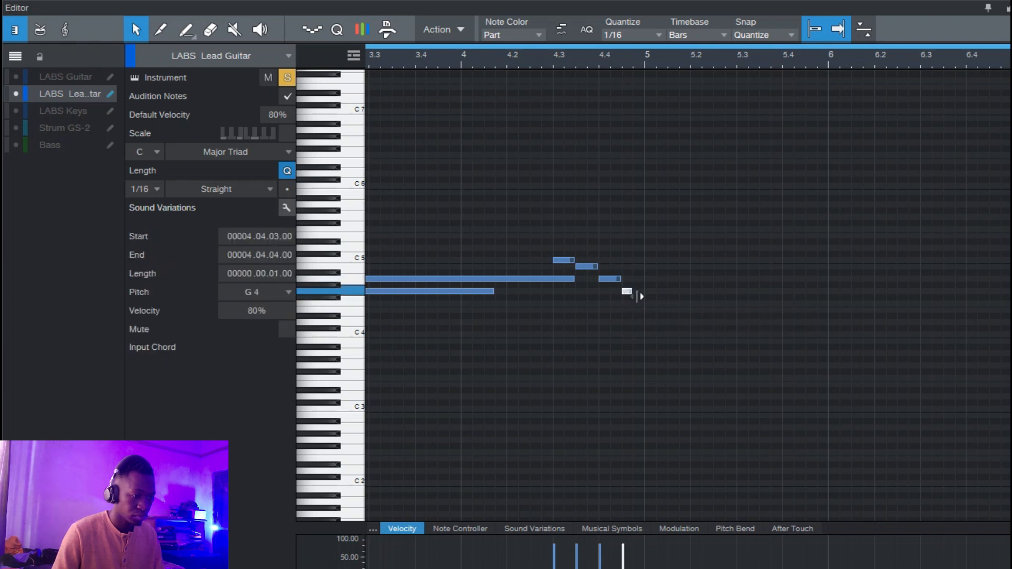
# Audition the phrase through the descending run and add a two-beat F4 note at the start of bar 5.
pyautogui.press('space')
pyautogui.press('w')
pyautogui.press('w')
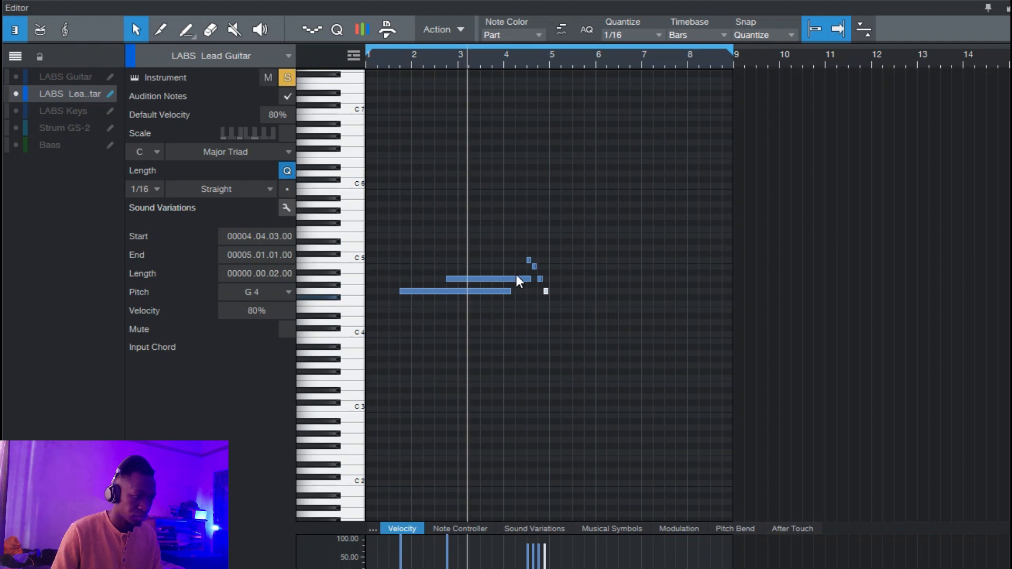
pyautogui.moveTo(518, 65); pyautogui.dragTo(524, 87)
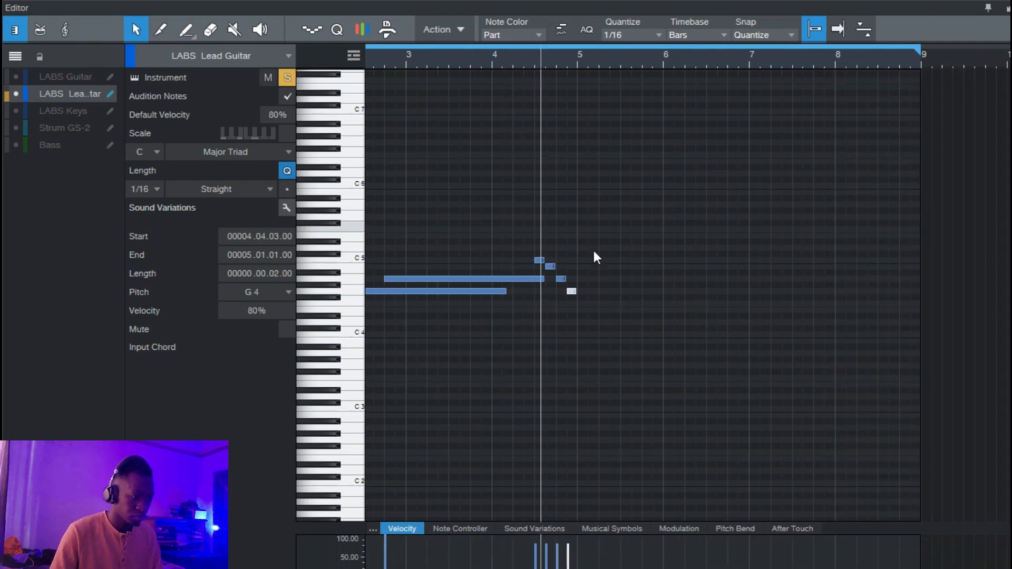
pyautogui.press('space')
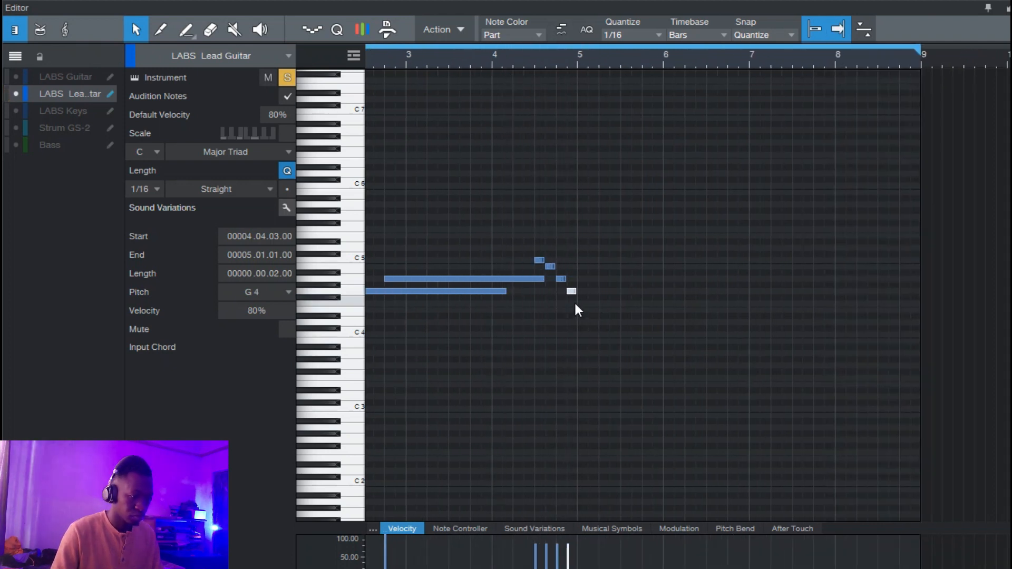
pyautogui.doubleClick(579, 303)
pyautogui.moveTo(587, 311); pyautogui.dragTo(622, 356)
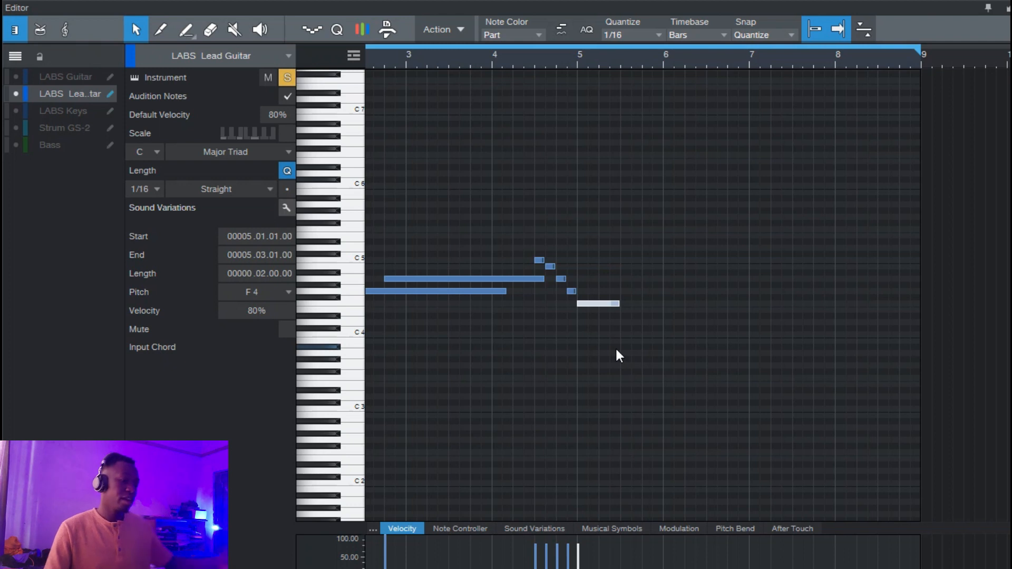
# Play back the extended lead guitar melody through its repeat in bars 5 to 8.
pyautogui.press('space')
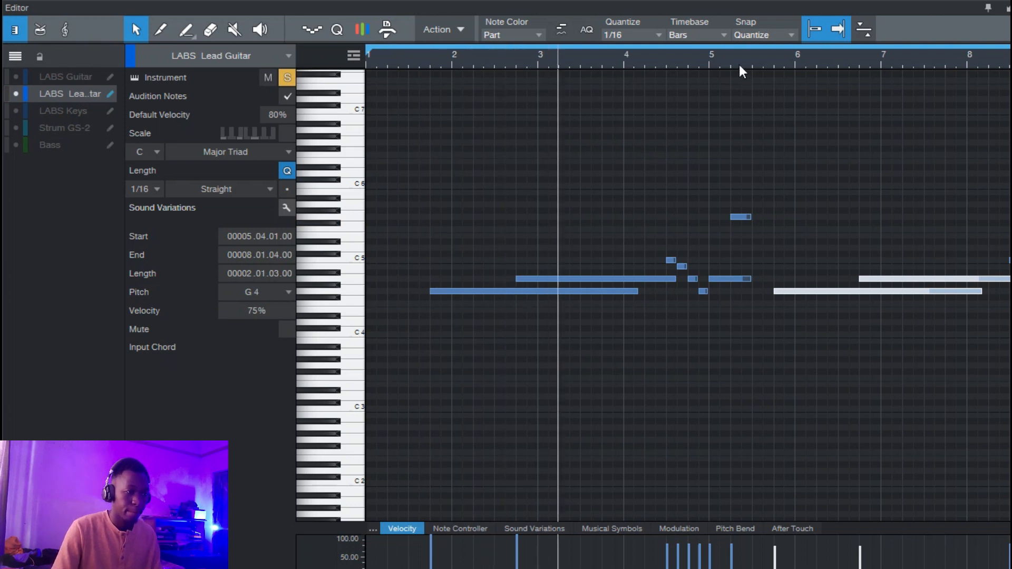
pyautogui.moveTo(755, 59); pyautogui.dragTo(690, 76)
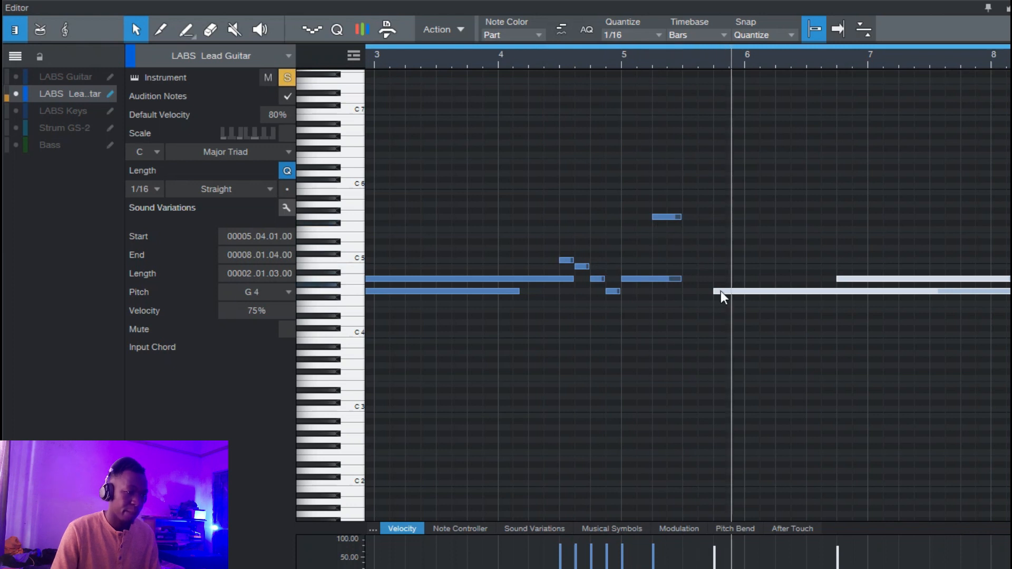
pyautogui.moveTo(929, 60); pyautogui.dragTo(784, 49)
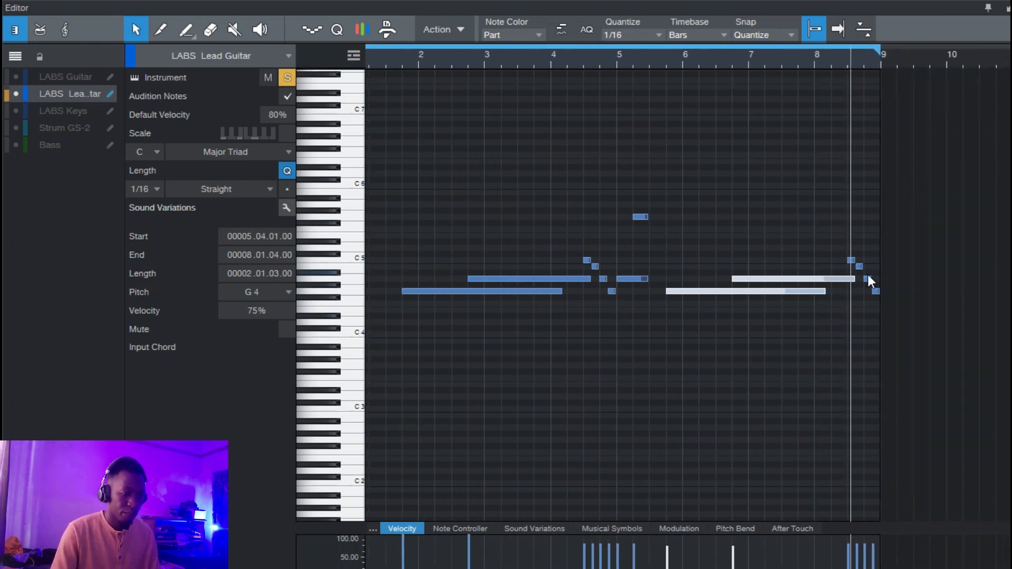
pyautogui.press('f')
# Humanize all lead guitar notes with a velocity range of -15% to 15% and a note start range of -0.00.25 to 0.00.25.
pyautogui.moveTo(454, 146); pyautogui.dragTo(865, 369)
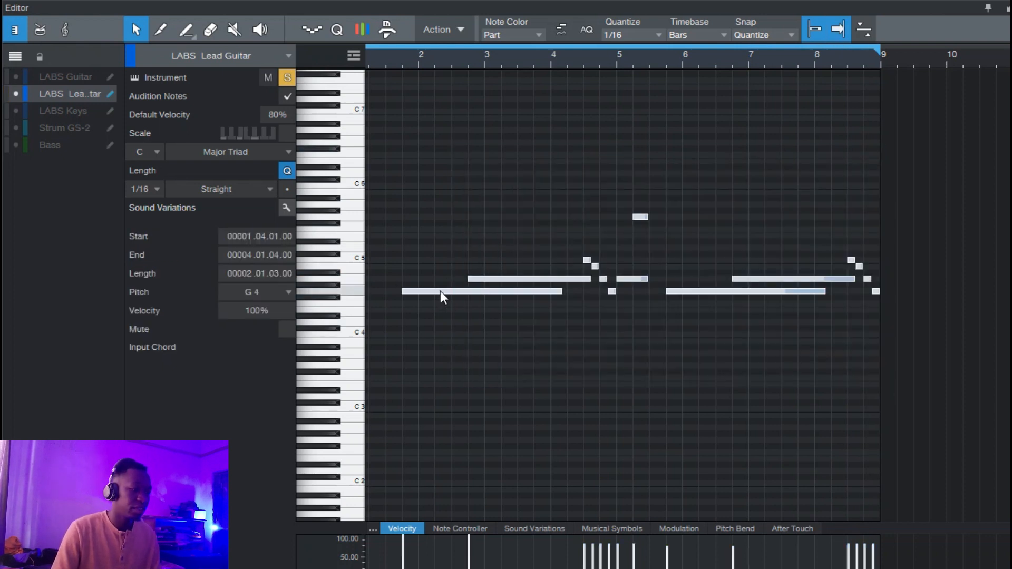
pyautogui.rightClick(441, 291)
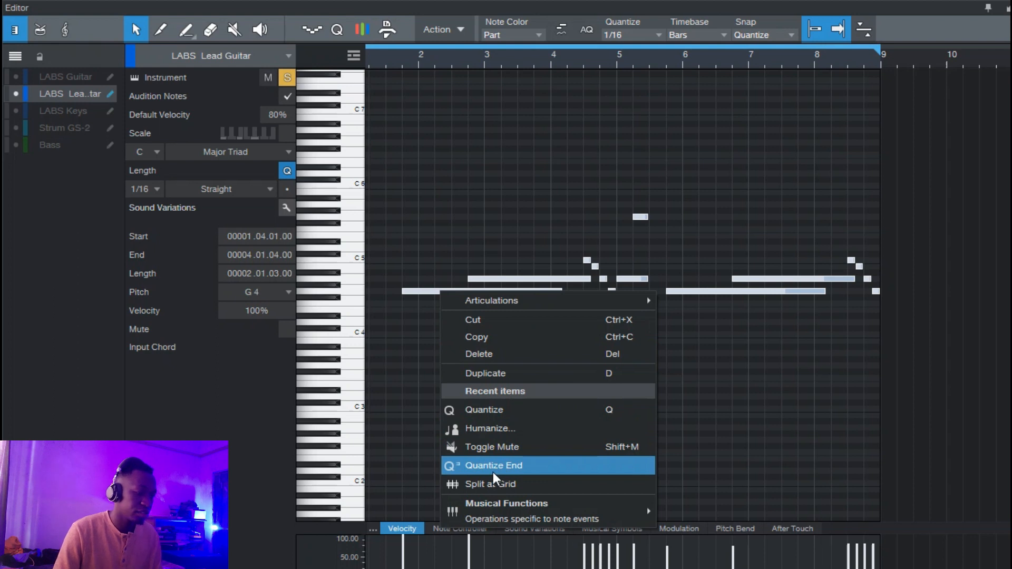
pyautogui.click(490, 429)
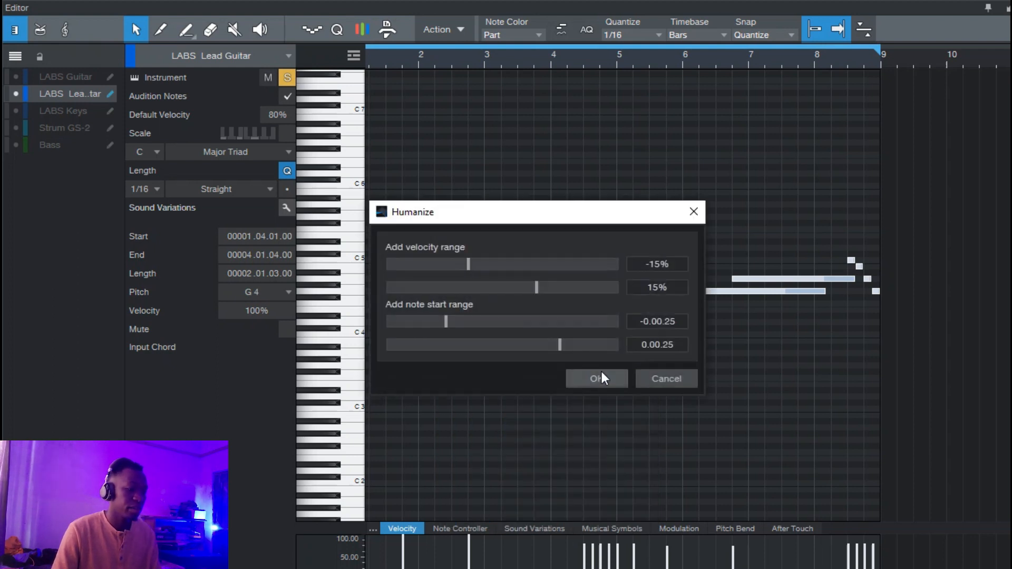
pyautogui.click(603, 374)
pyautogui.click(603, 377)
pyautogui.press('space')
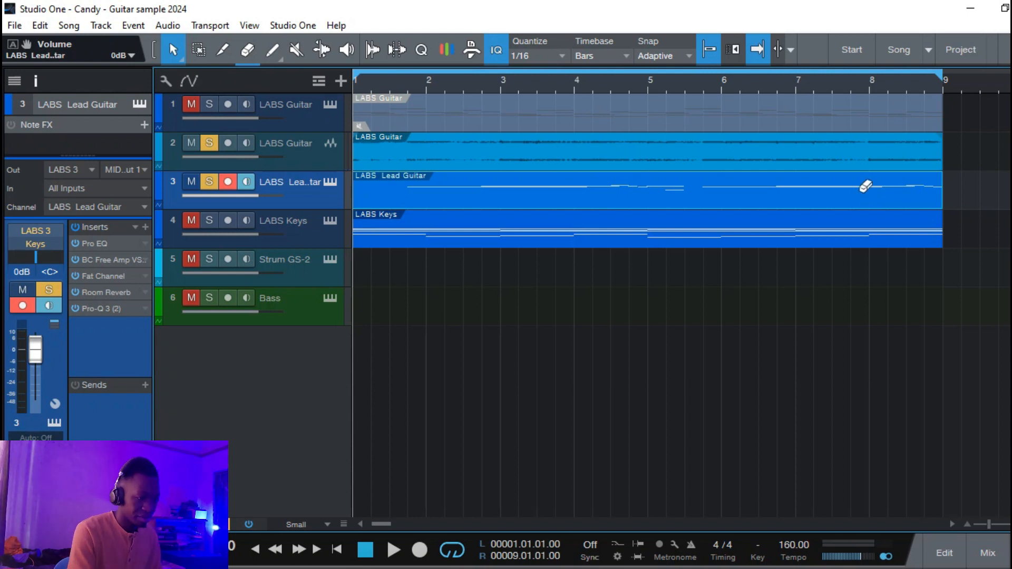
# Bounce the LABS Lead Guitar part to a new audio track, and tidy up by moving its instrument track to second place and clearing all solos.
pyautogui.hotkey('ctrl', 'b')
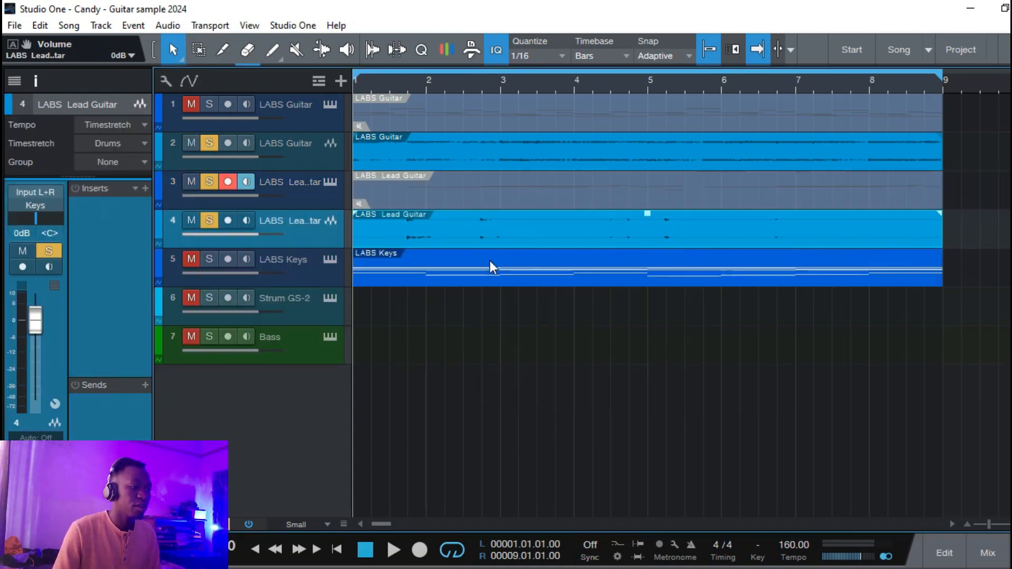
pyautogui.moveTo(309, 188); pyautogui.dragTo(393, 131)
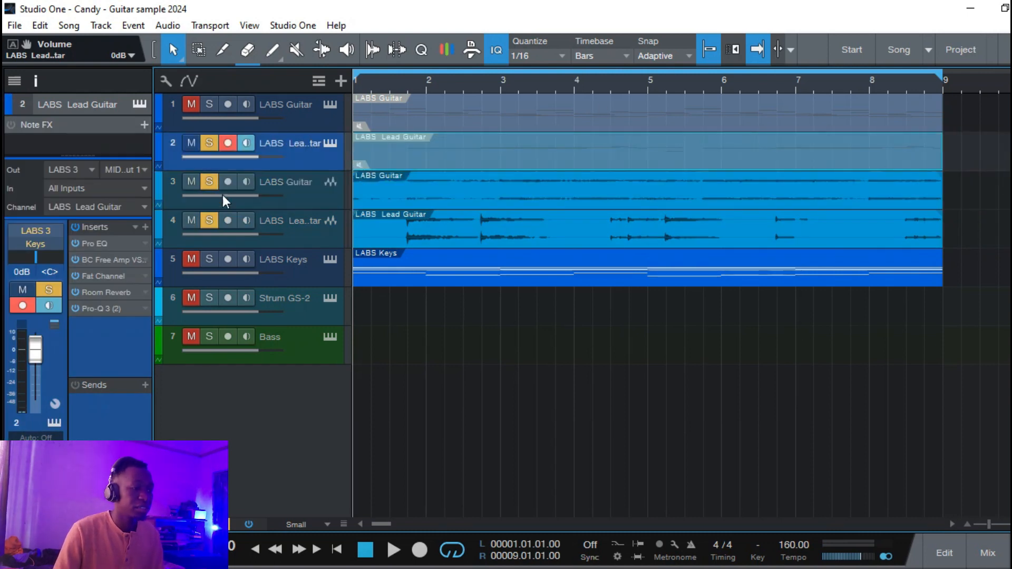
pyautogui.moveTo(208, 144); pyautogui.dragTo(208, 284)
# Insert the PanMan plug-in on the bounced LABS Lead Guitar audio track.
pyautogui.click(146, 189)
pyautogui.write('pan')
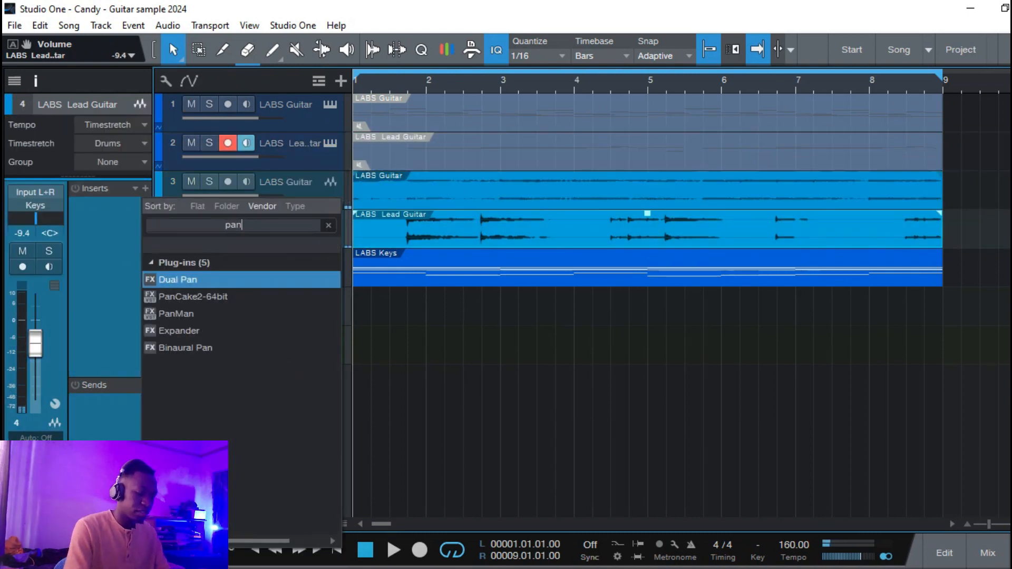
pyautogui.press('Down')
pyautogui.press('Down')
pyautogui.press('Return')
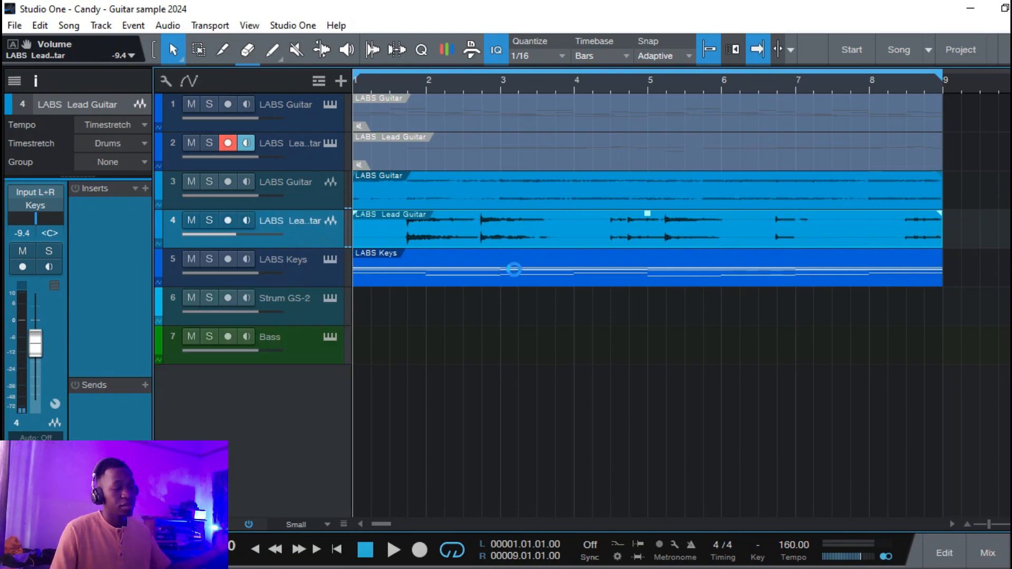
# Audition the PanMan auto-panning on the lead guitar and close the plug-in window.
pyautogui.press('space')
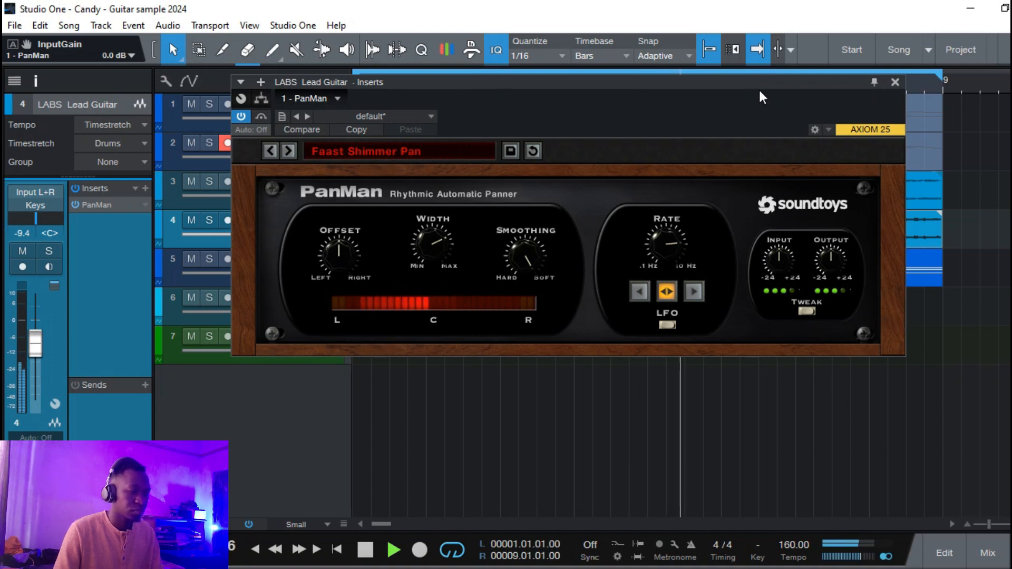
pyautogui.moveTo(761, 97); pyautogui.dragTo(770, 129)
pyautogui.click(896, 117)
pyautogui.press('space')
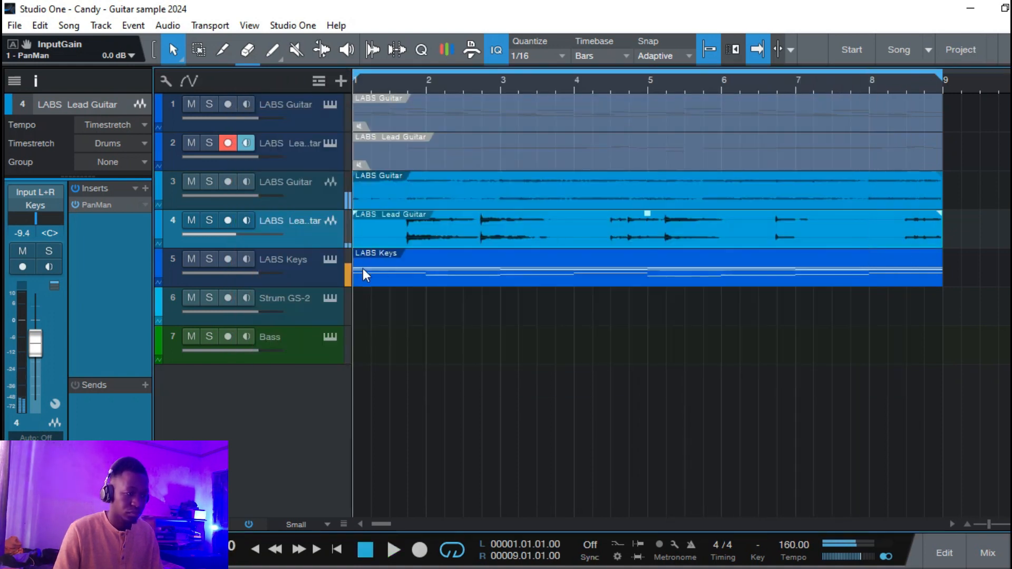
# Lower the LABS Keys track volume to about -9.2 dB while auditioning the mix.
pyautogui.click(303, 267)
pyautogui.moveTo(32, 363); pyautogui.dragTo(36, 378)
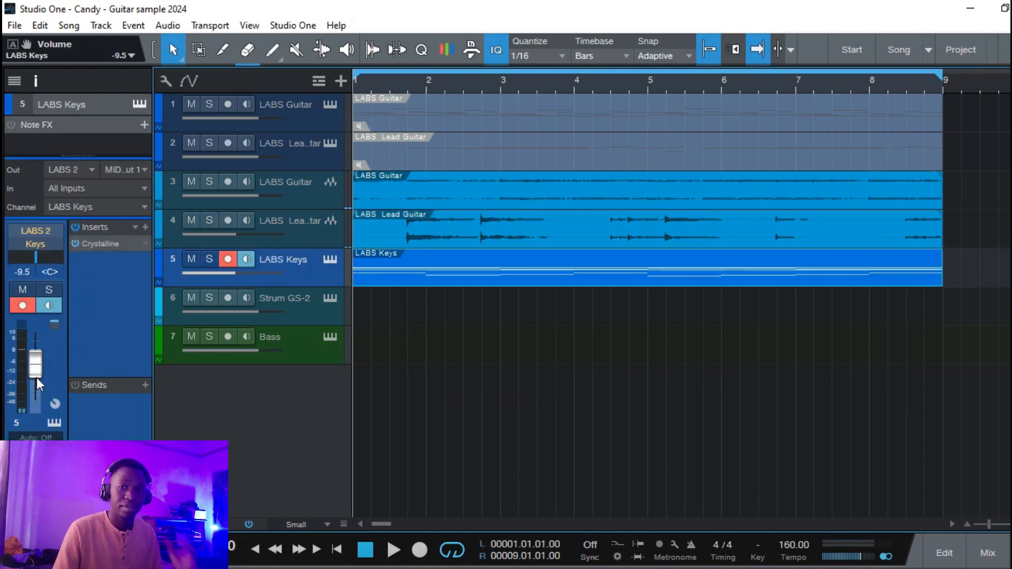
pyautogui.press('space')
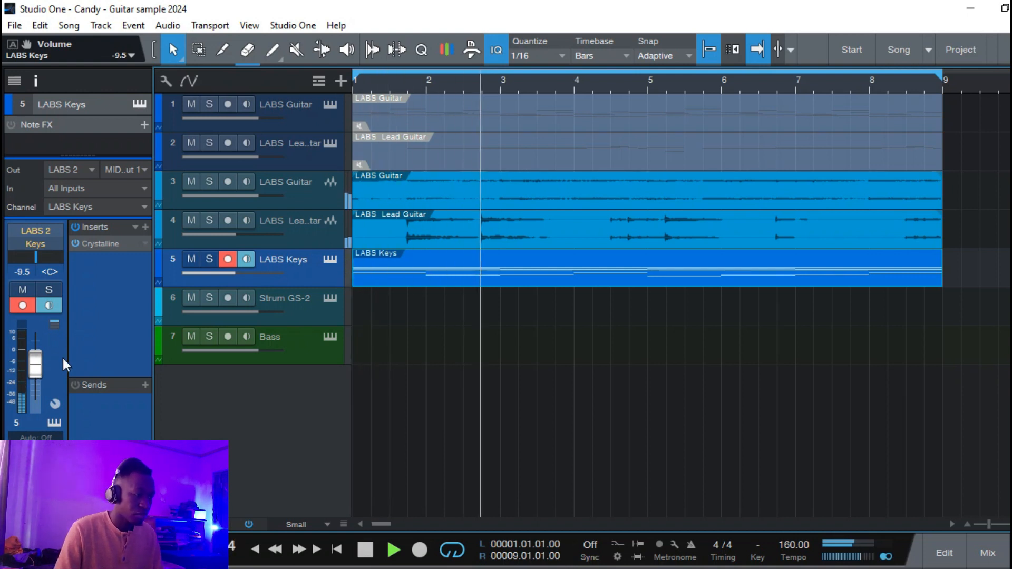
pyautogui.moveTo(38, 369); pyautogui.dragTo(38, 368)
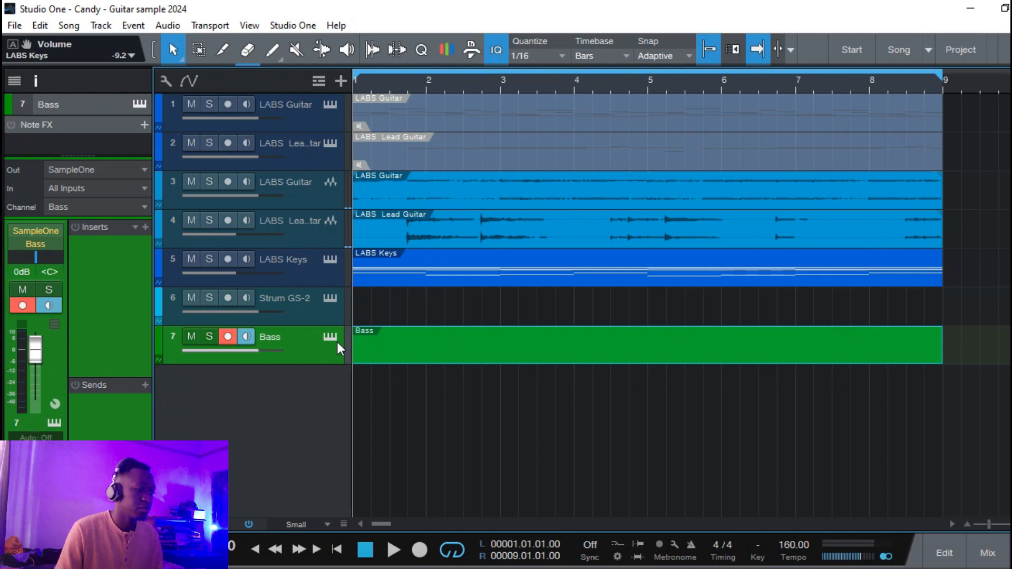
# Check the sample loaded in the Bass track's SampleOne instrument, and open the empty Bass part in the note editor.
pyautogui.click(334, 340)
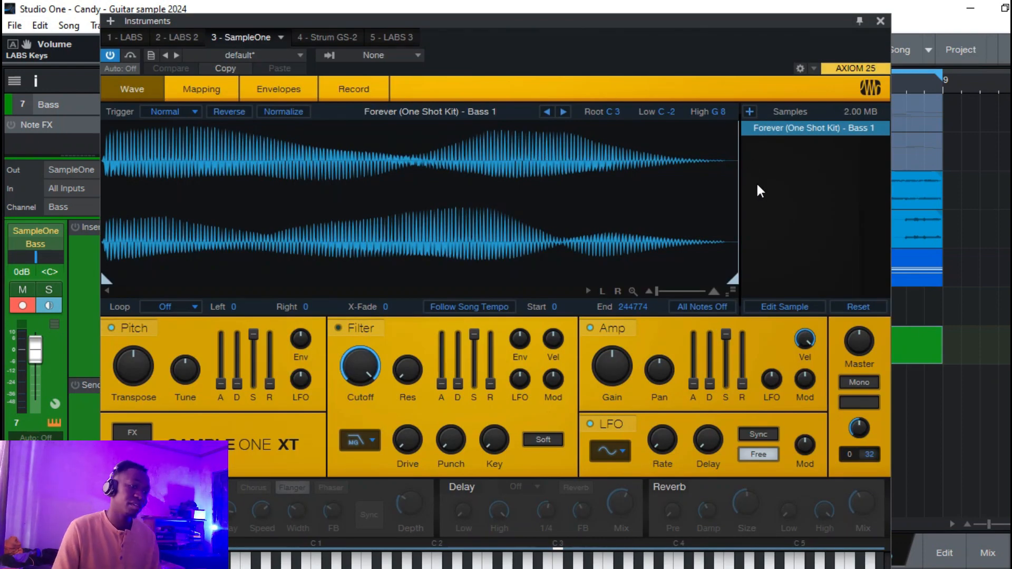
pyautogui.click(881, 21)
pyautogui.doubleClick(450, 362)
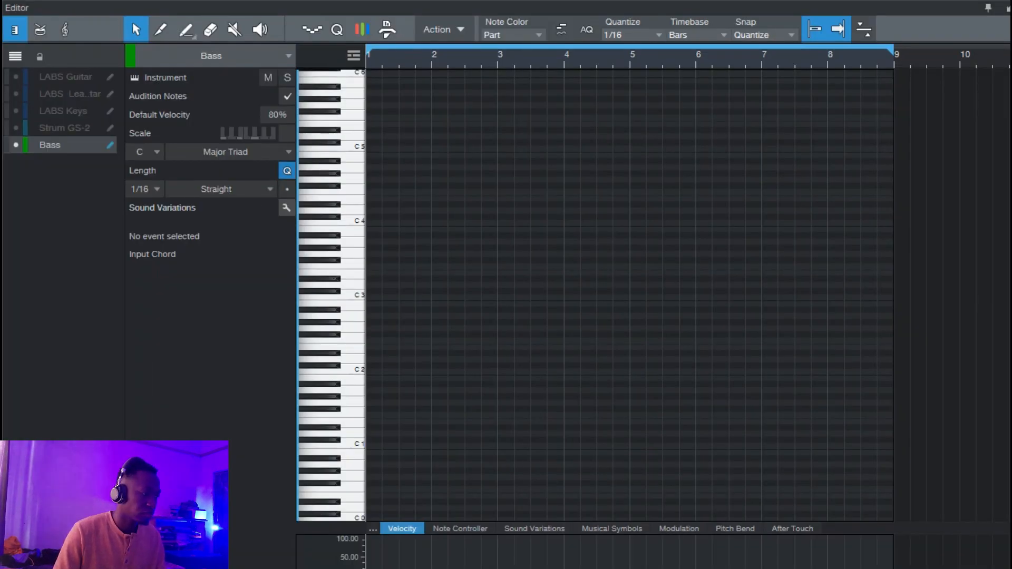
# Write one-bar bass notes C3, E3 and G3 in bars 1 to 3, and duplicate the last one into bar 4 at a higher pitch.
pyautogui.press('space')
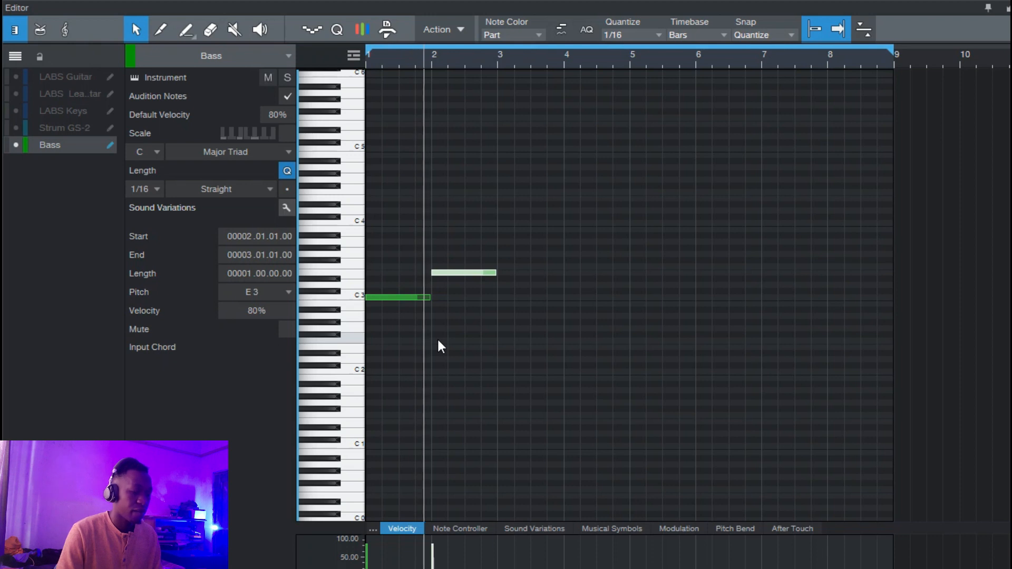
pyautogui.hotkey('ctrl', 'd')
pyautogui.press('Up')
pyautogui.press('Up')
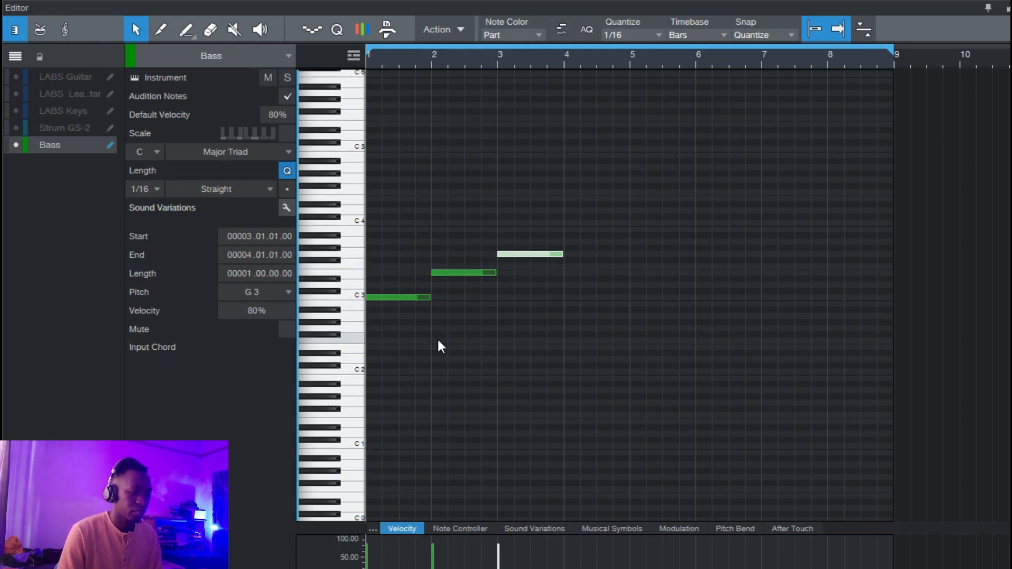
pyautogui.hotkey('ctrl', 'd')
pyautogui.press('Up')
pyautogui.press('Up')
pyautogui.press('Up')
pyautogui.press('Up')
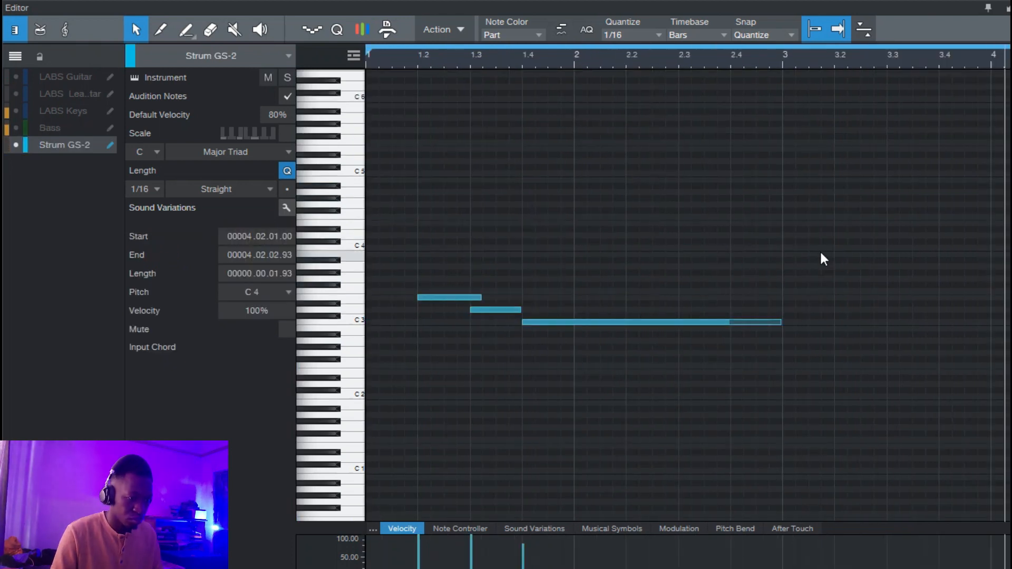
# Look over the Strum GS-2 notes and the instrument's bank and program settings, and close the instrument window.
pyautogui.scroll(-3, 812, 237)
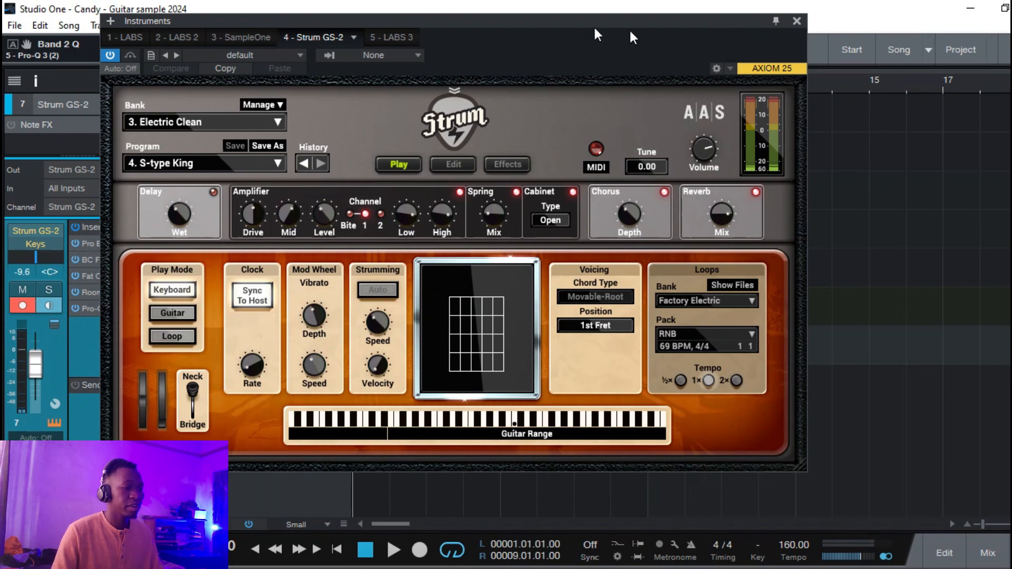
pyautogui.moveTo(593, 25); pyautogui.dragTo(735, 36)
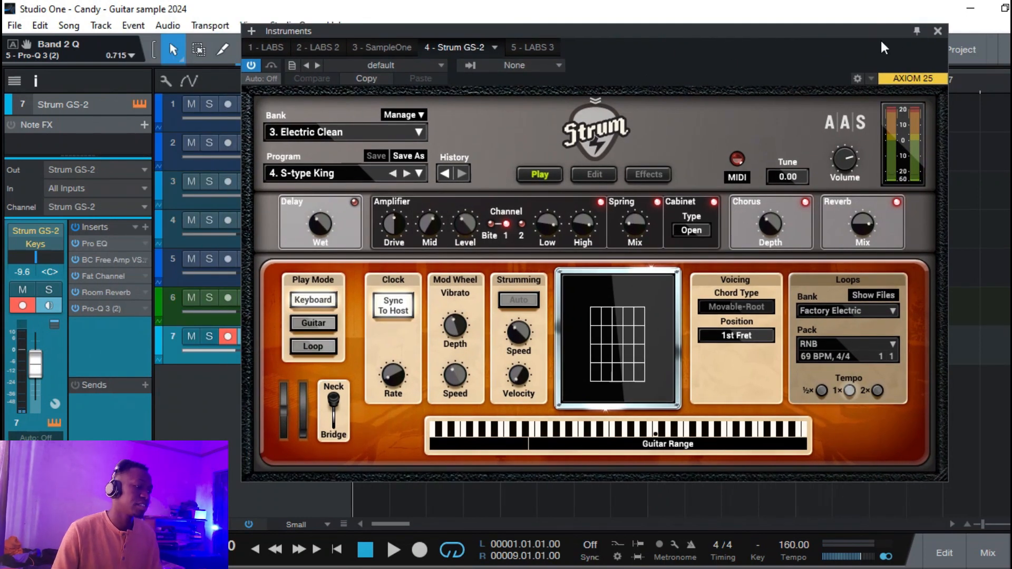
pyautogui.click(938, 31)
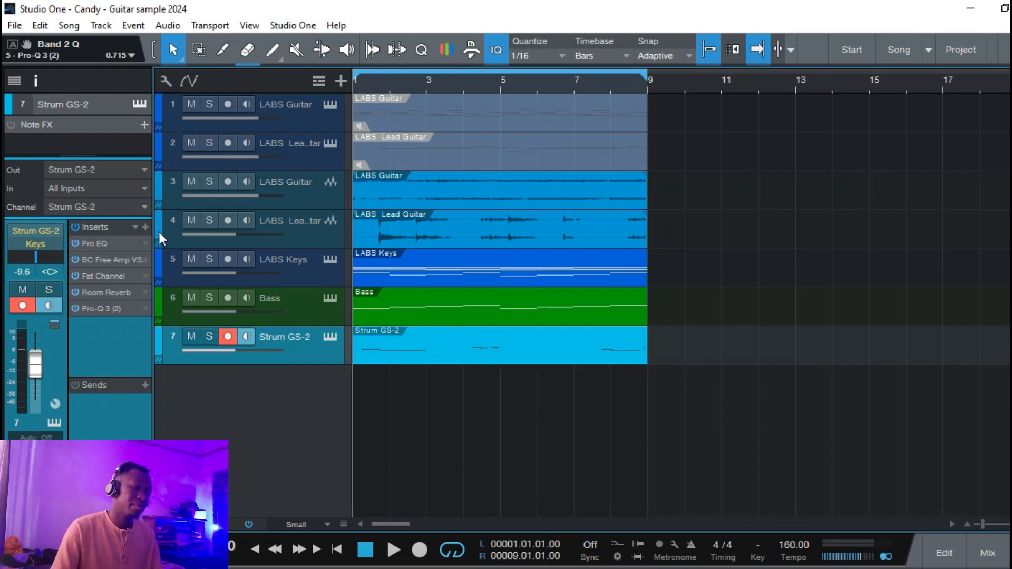
# Insert the ValhallaVintageVerb reverb on the Strum GS-2 track.
pyautogui.click(145, 228)
pyautogui.write('val')
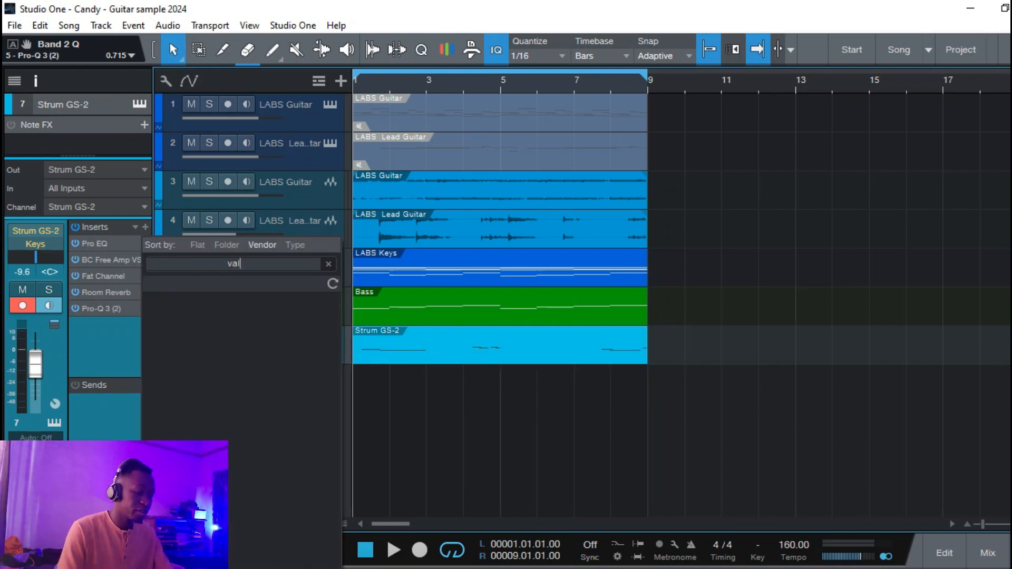
pyautogui.press('Down')
pyautogui.press('Down')
pyautogui.press('Down')
pyautogui.press('Down')
pyautogui.press('Down')
pyautogui.press('Down')
pyautogui.press('Down')
pyautogui.press('Down')
pyautogui.press('Return')
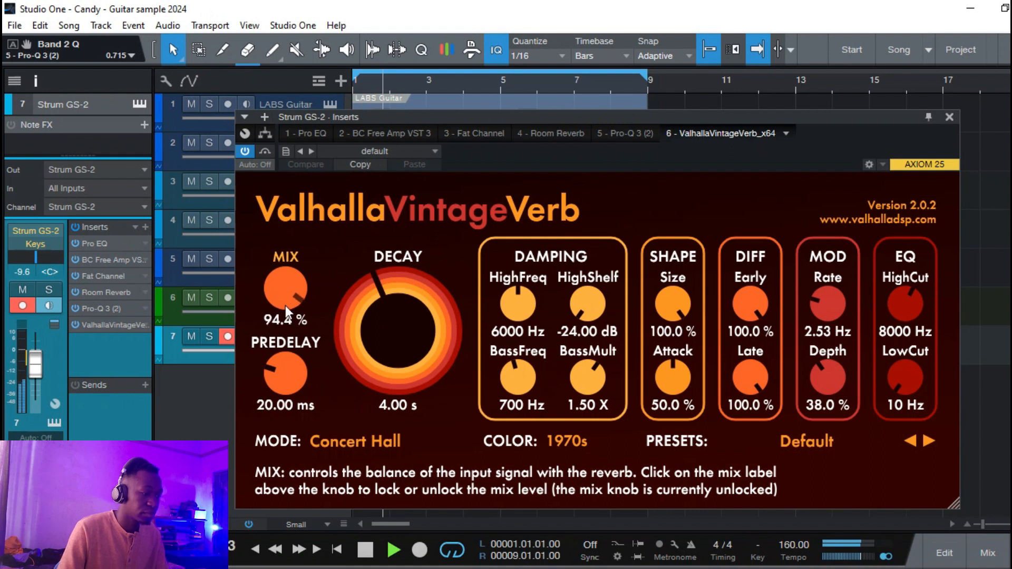
# Set the ValhallaVintageVerb Mix to about 73.6 % and its LowCut to 300 Hz during playback.
pyautogui.moveTo(286, 305); pyautogui.dragTo(288, 347)
pyautogui.moveTo(918, 379); pyautogui.dragTo(900, 350)
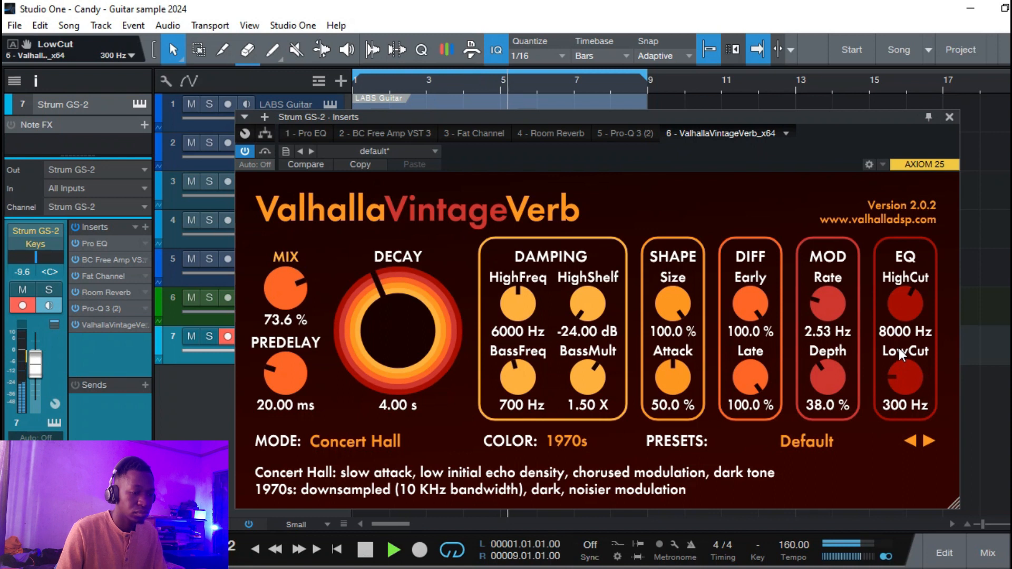
# Close the reverb window, stop playback and bounce the Strum GS-2 part to audio.
pyautogui.click(949, 117)
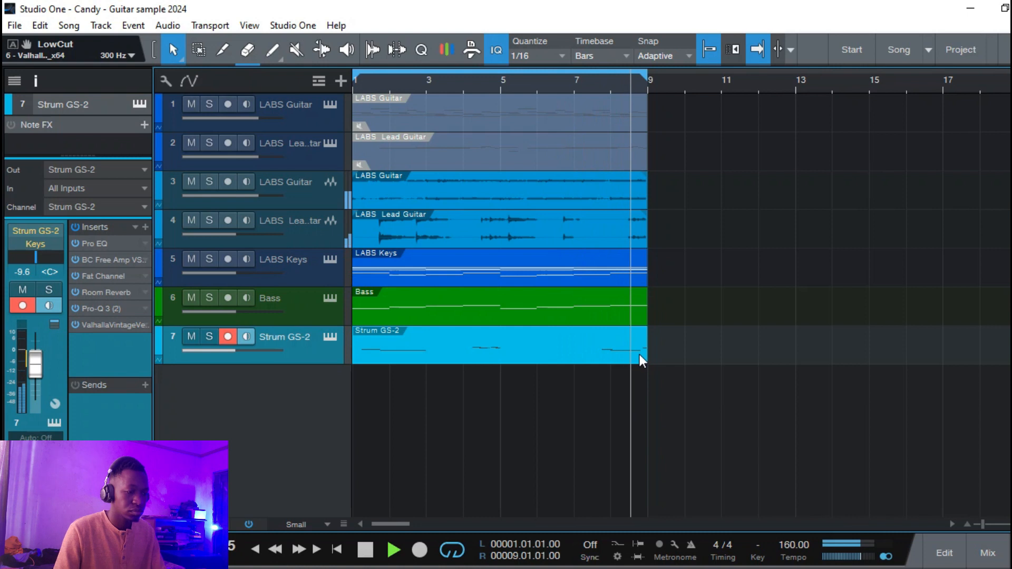
pyautogui.press('space')
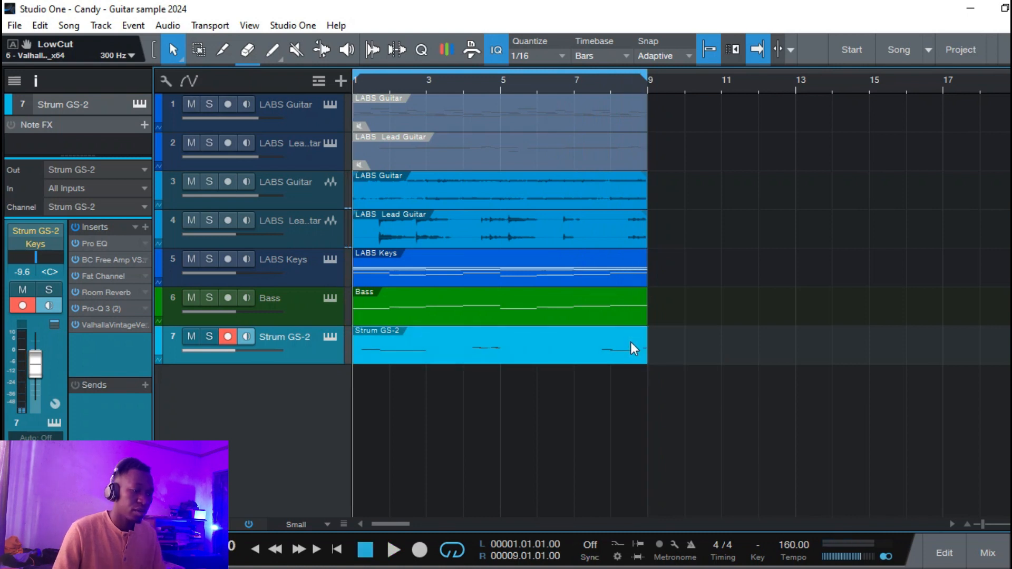
pyautogui.hotkey('ctrl', 'b')
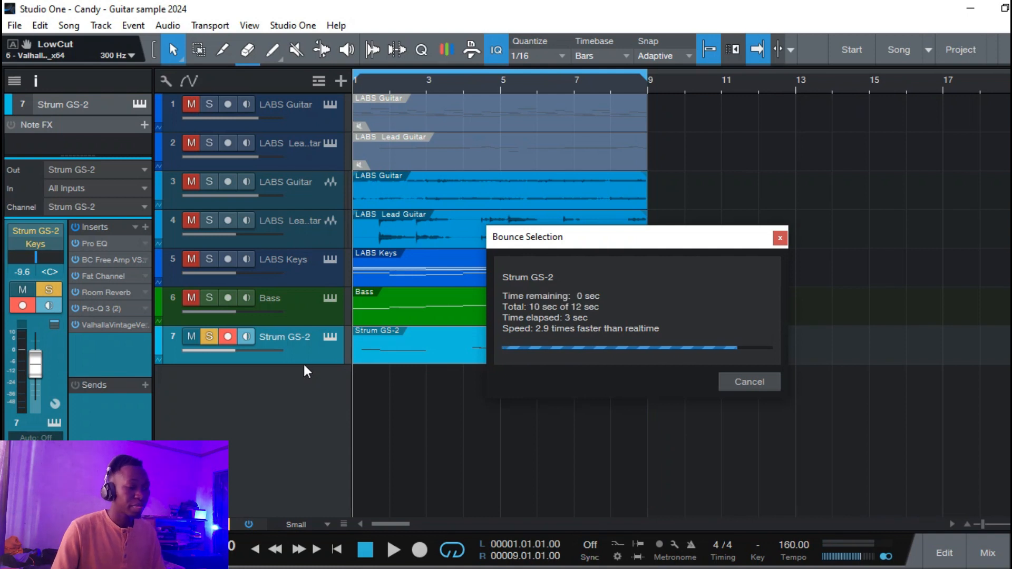
# Move the bounced Strum GS-2 audio track above LABS Keys and the Strum GS-2 instrument track below the LABS Lead Guitar instrument track.
pyautogui.moveTo(320, 386); pyautogui.dragTo(318, 265)
pyautogui.moveTo(309, 393); pyautogui.dragTo(305, 179)
pyautogui.moveTo(729, 411); pyautogui.dragTo(870, 301)
pyautogui.moveTo(742, 334); pyautogui.dragTo(684, 332)
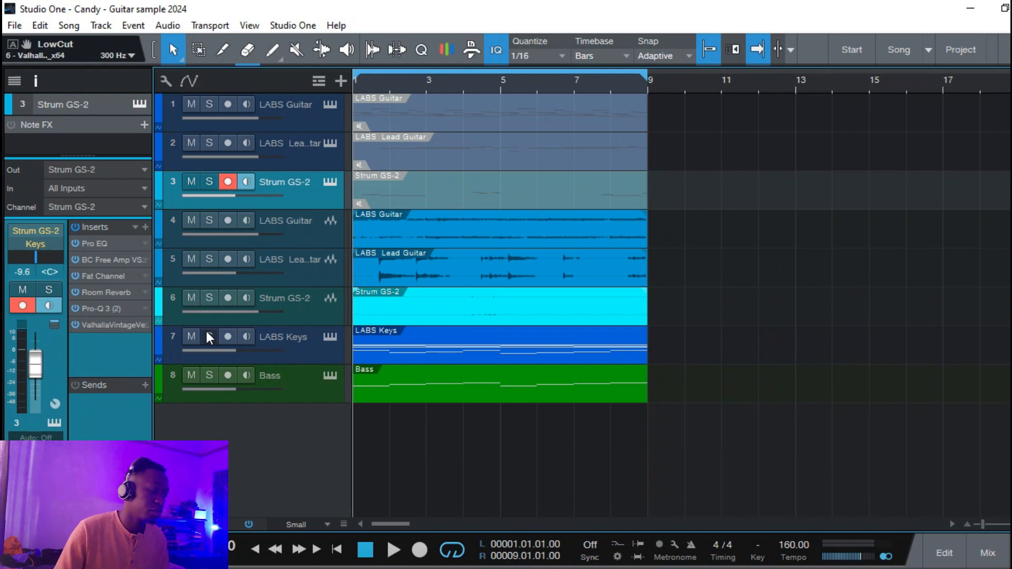
# Solo the three bounced audio tracks and LABS Keys, select their events and audition them with Transpose at -1.
pyautogui.moveTo(209, 337); pyautogui.dragTo(209, 220)
pyautogui.moveTo(684, 354); pyautogui.dragTo(363, 247)
pyautogui.rightClick(450, 233)
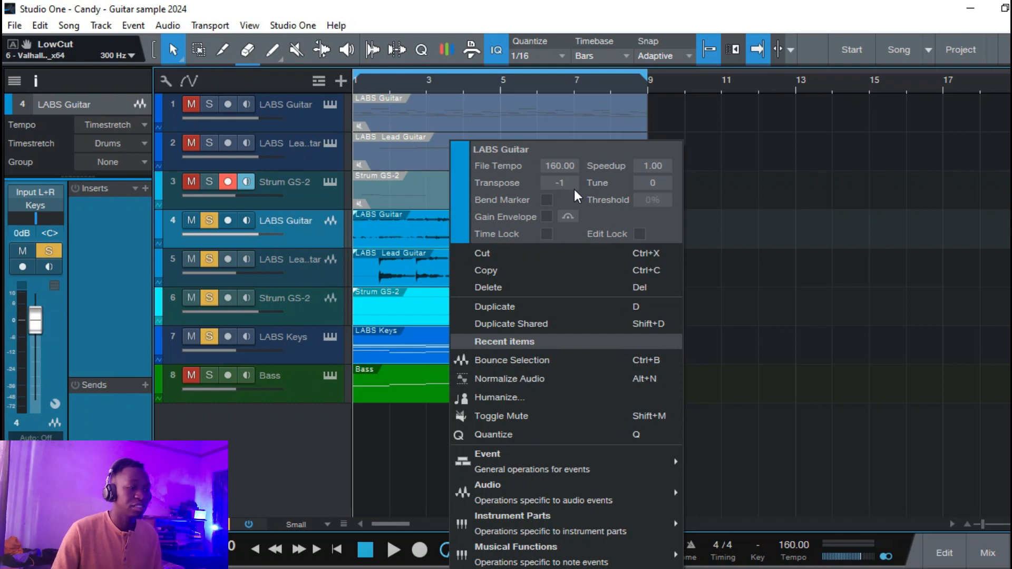
pyautogui.press('space')
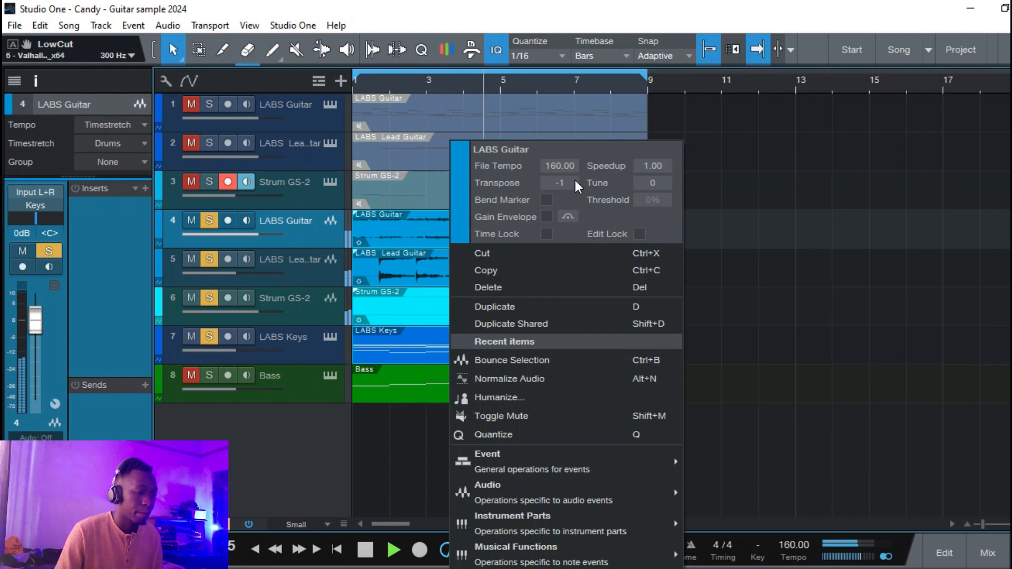
pyautogui.press('space')
# Set the selected audio events' Transpose to 2 and audition the result.
pyautogui.scroll(3, 574, 180)
pyautogui.press('space')
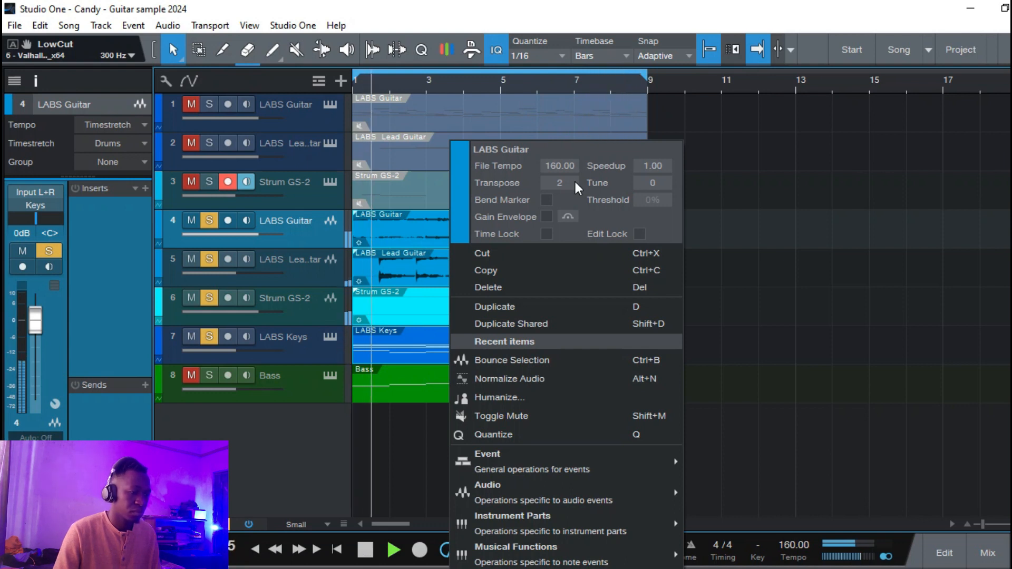
pyautogui.press('space')
pyautogui.click(898, 216)
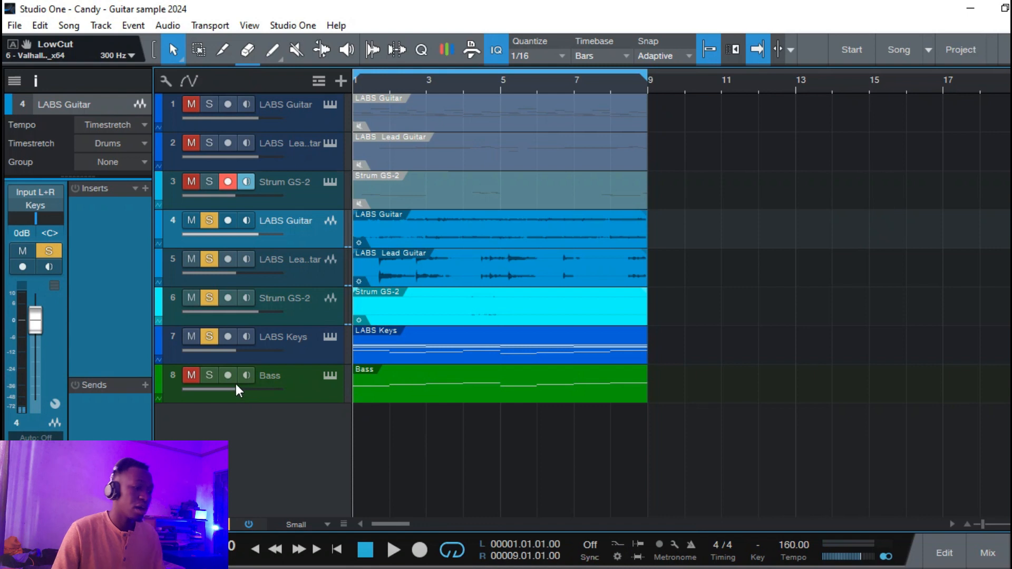
# Raise all the Bass notes by two semitones, close the note editor and play the arrangement.
pyautogui.doubleClick(396, 394)
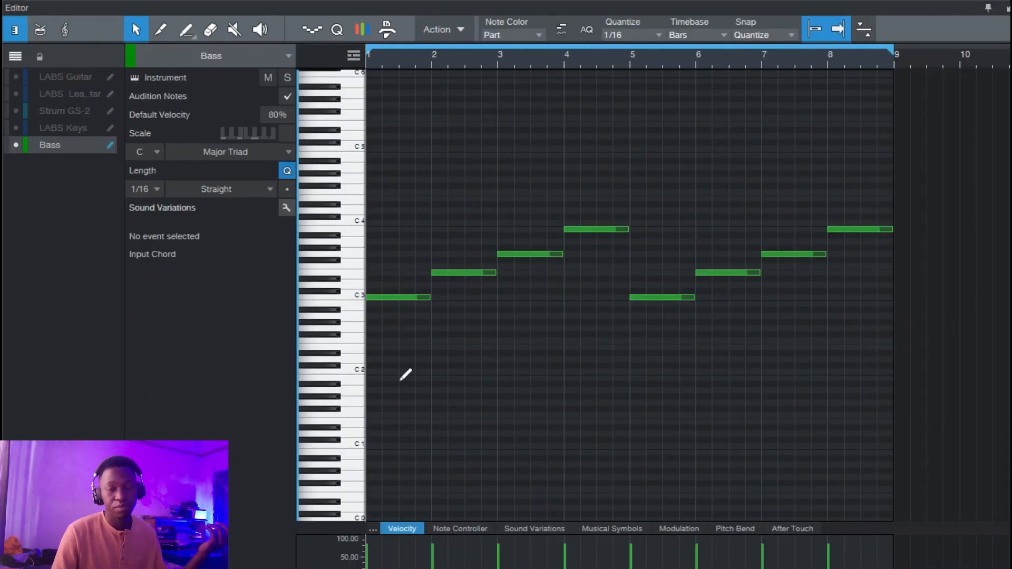
pyautogui.hotkey('ctrl', 'a')
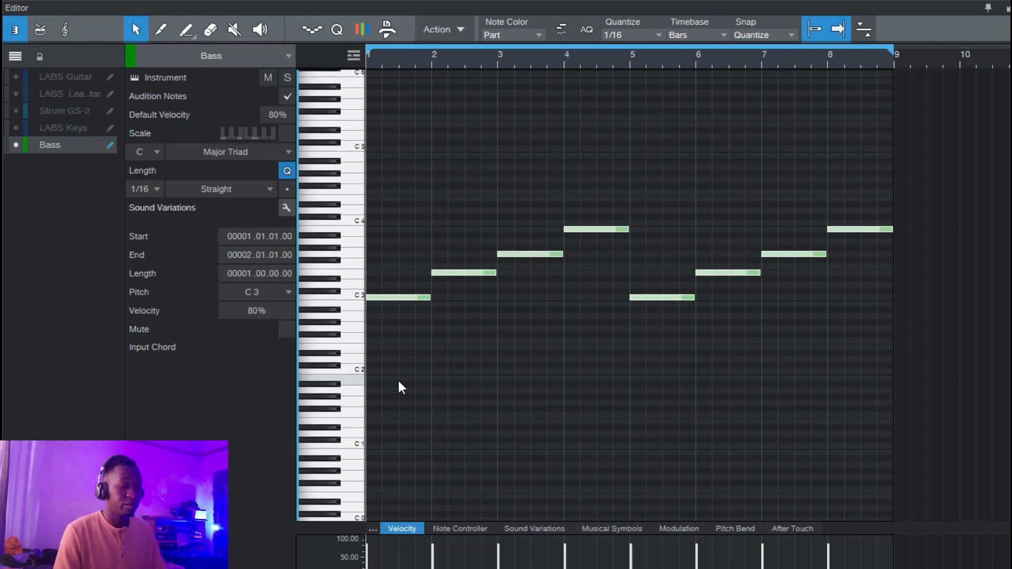
pyautogui.press('Up')
pyautogui.press('Up')
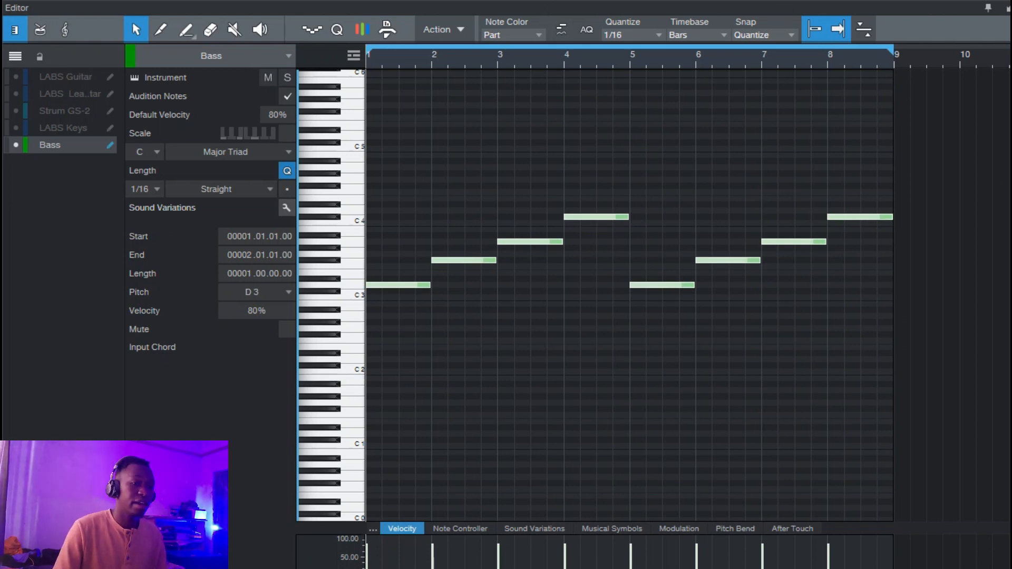
pyautogui.click(1010, 8)
pyautogui.press('space')
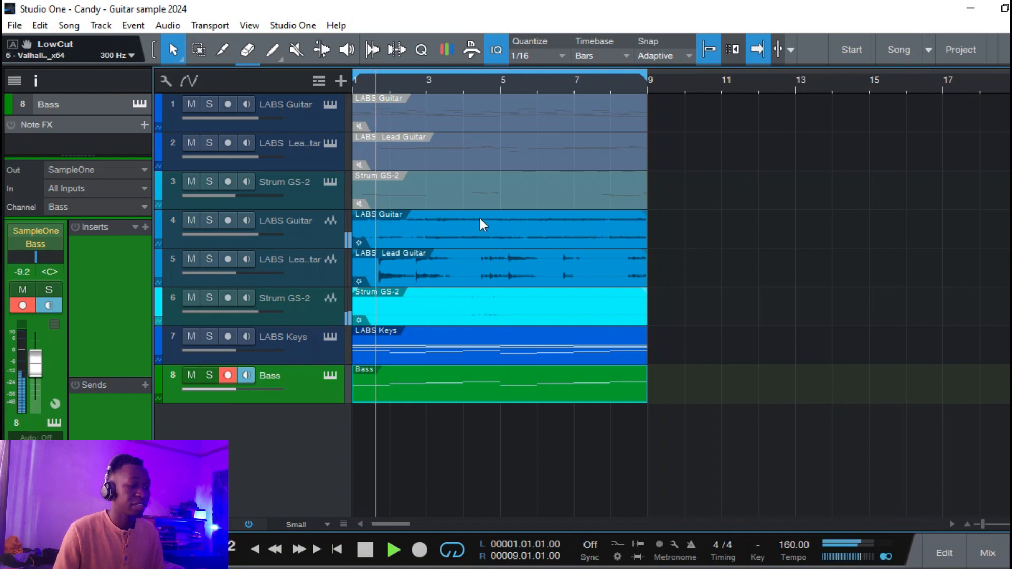
pyautogui.moveTo(343, 523)
pyautogui.moveTo(341, 498); pyautogui.dragTo(346, 522)
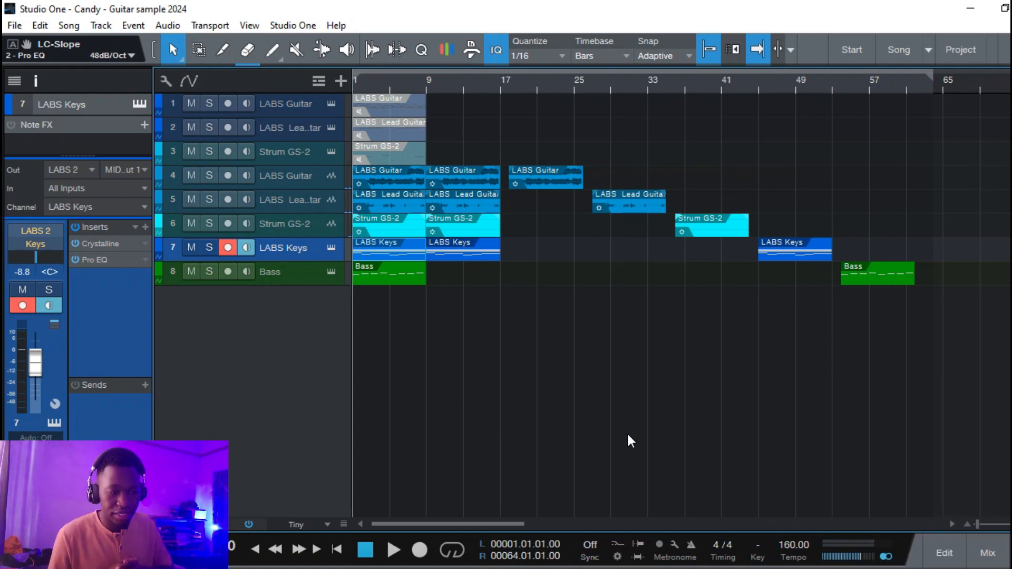
# Activate the Mix bus effects in the mixer and go through Multiband Dynamics, The Glue and SSL Fusion Stereo Image.
pyautogui.click(1001, 560)
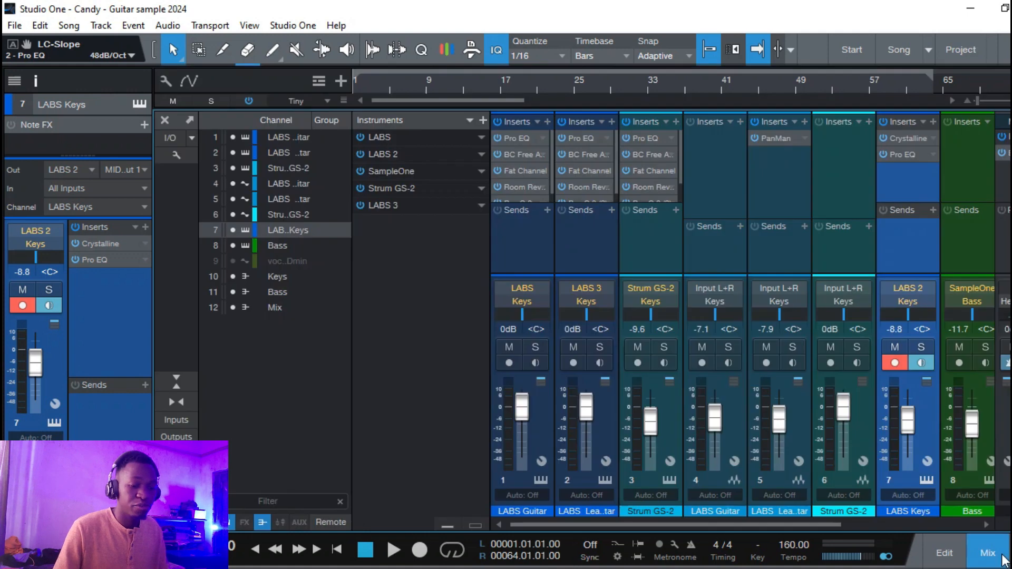
pyautogui.moveTo(796, 524); pyautogui.dragTo(930, 524)
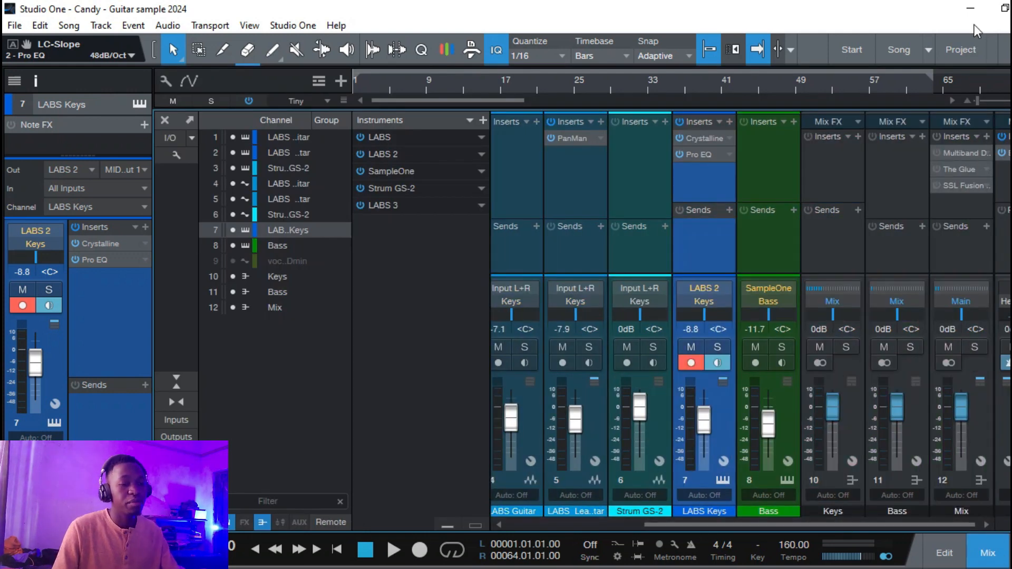
pyautogui.click(970, 151)
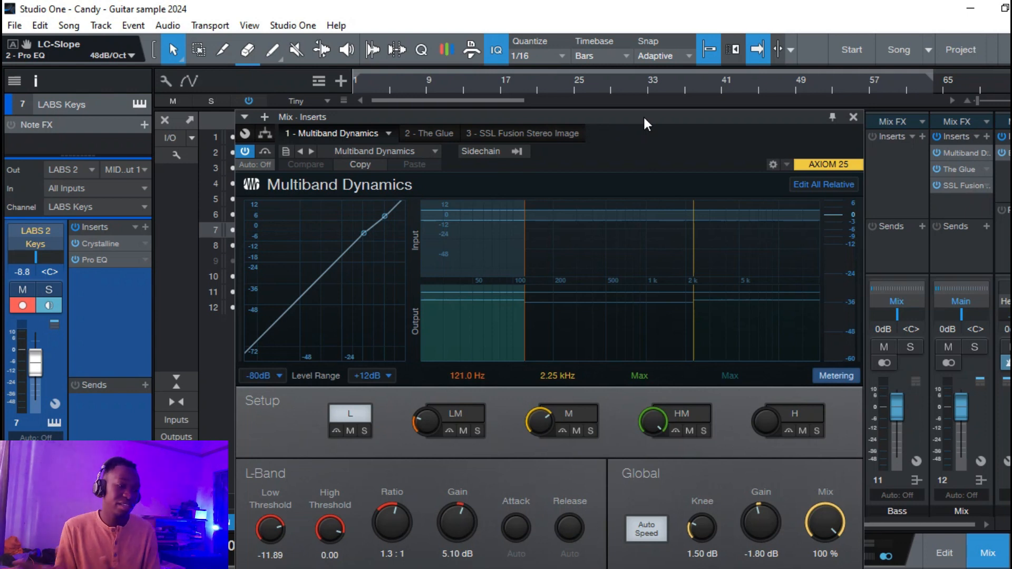
pyautogui.press('space')
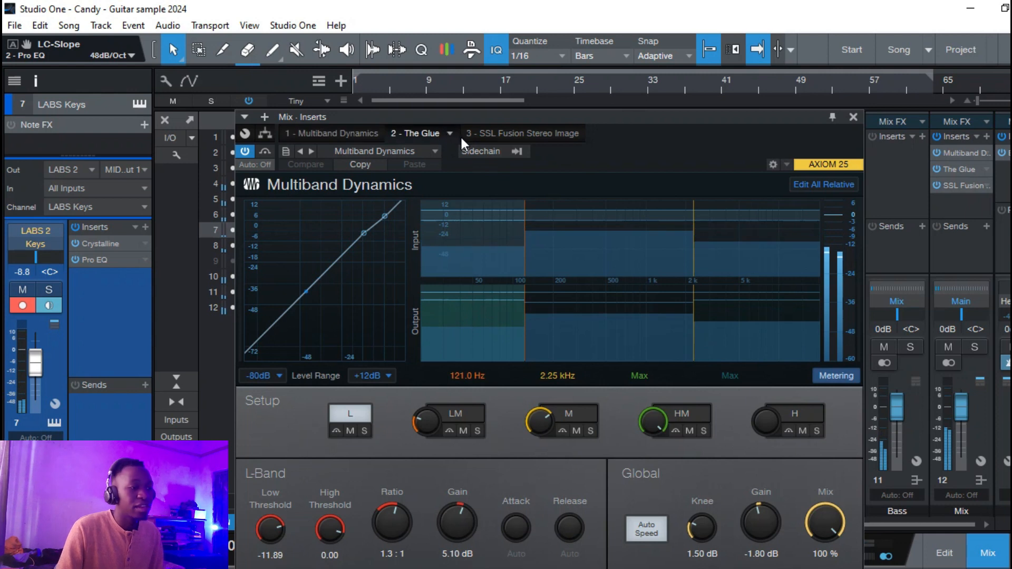
pyautogui.click(461, 135)
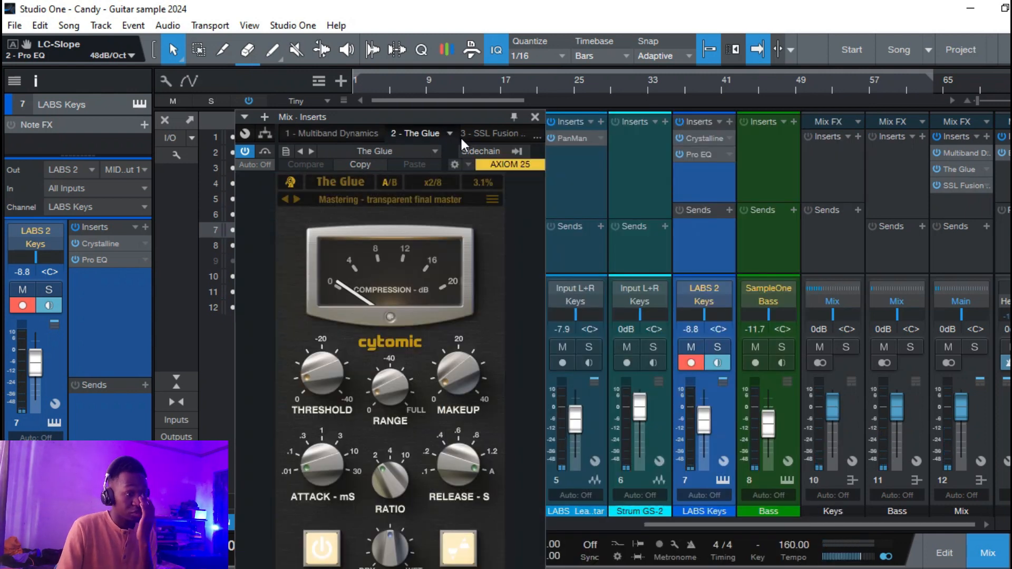
pyautogui.click(474, 133)
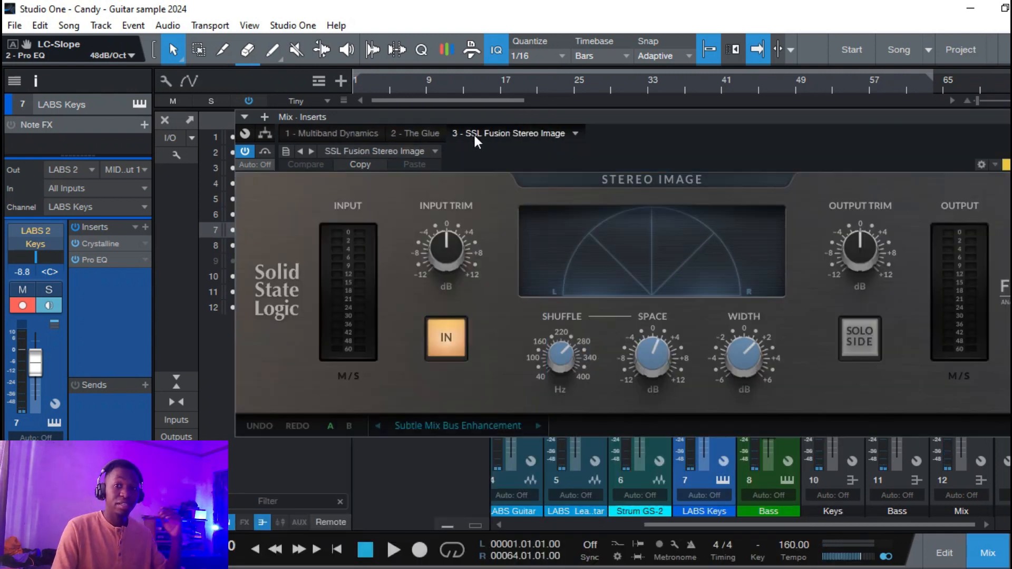
pyautogui.moveTo(832, 142); pyautogui.dragTo(559, 168)
pyautogui.click(782, 145)
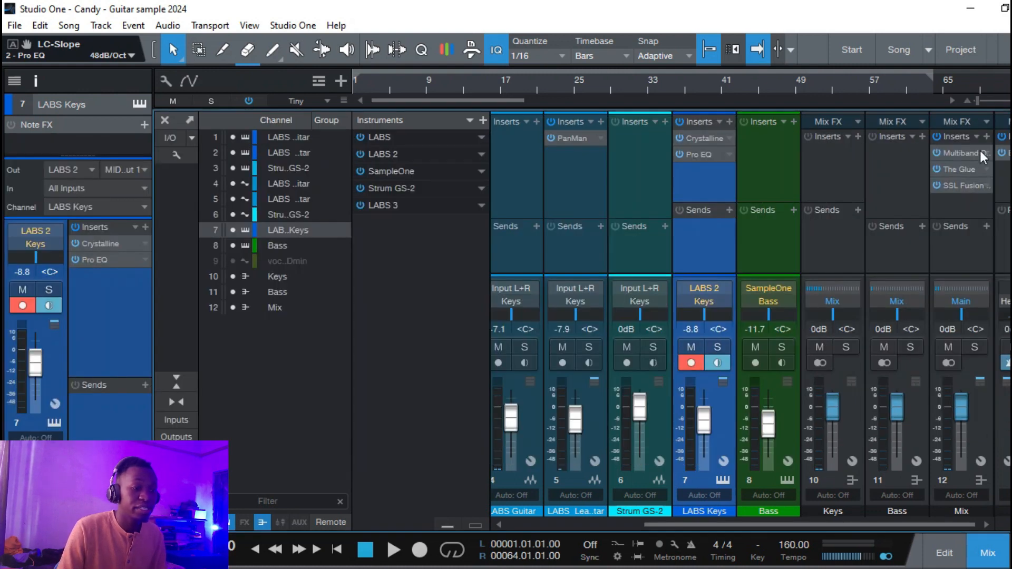
# Examine the BSAClipper on the Main output, and close it and the mixer.
pyautogui.click(1005, 152)
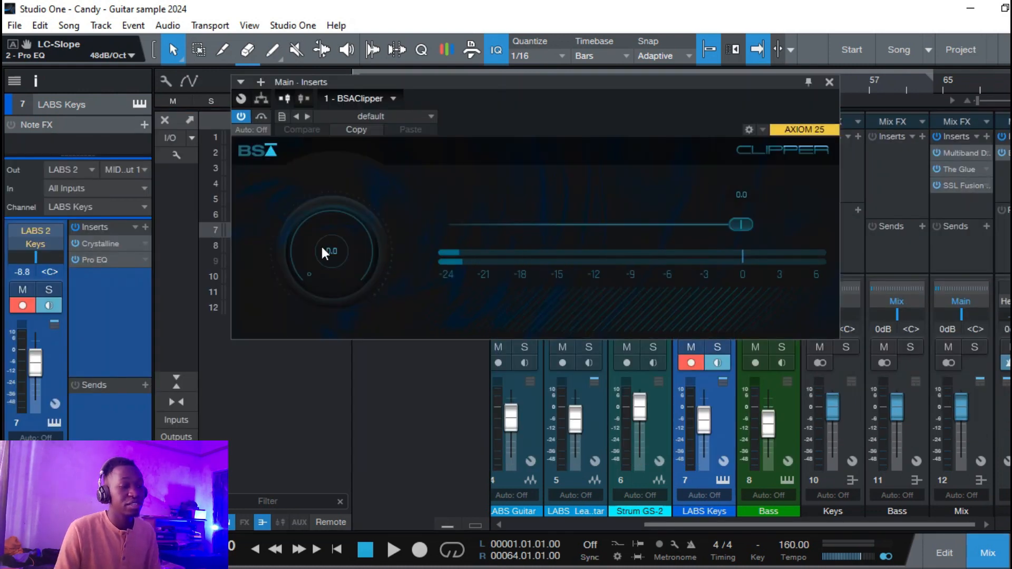
pyautogui.moveTo(509, 98); pyautogui.dragTo(545, 117)
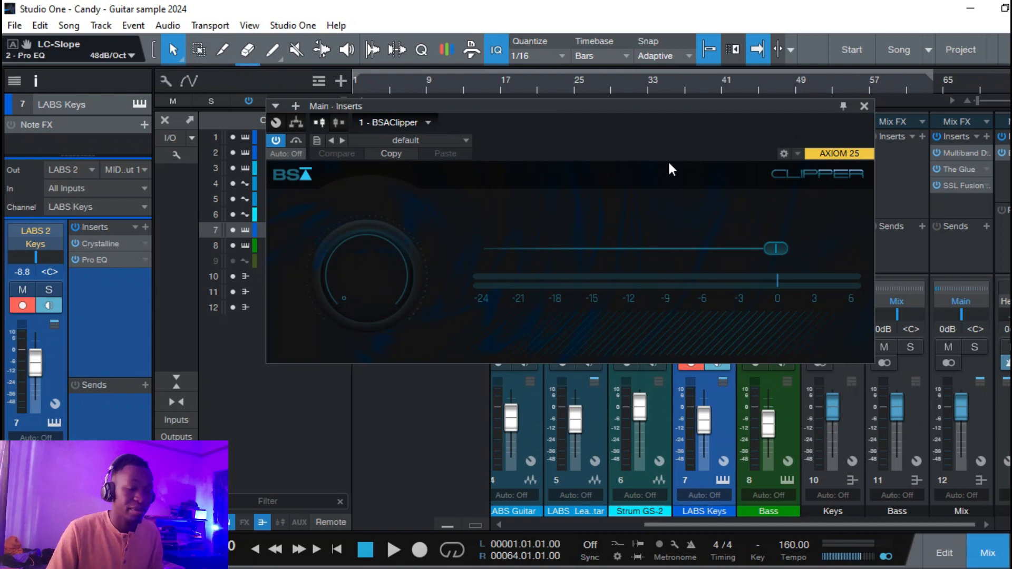
pyautogui.click(864, 107)
pyautogui.press('F3')
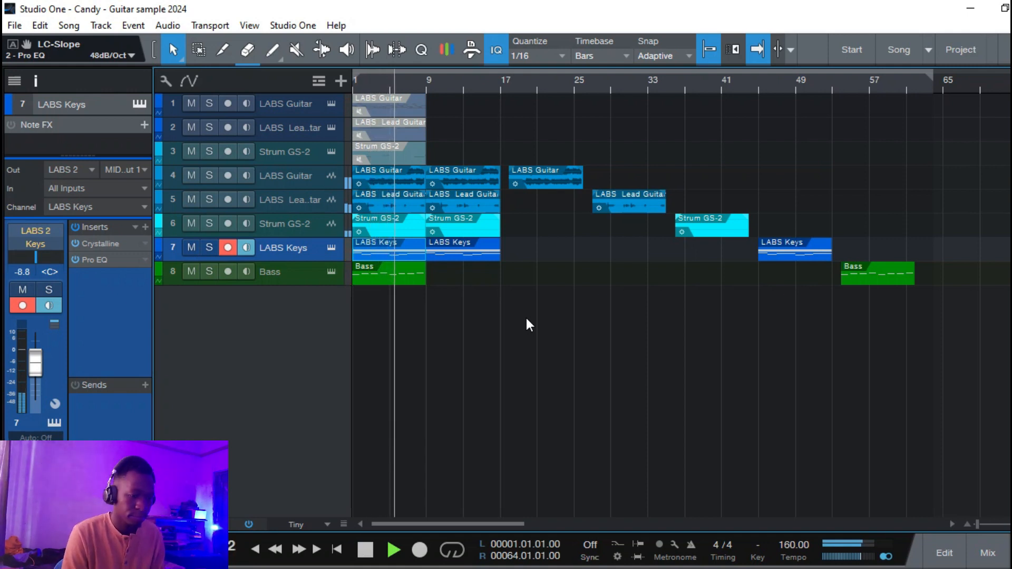
# Lower the Bass track volume to -15.0 dB and its SampleOne amp gain to -3.4 dB during playback.
pyautogui.click(311, 282)
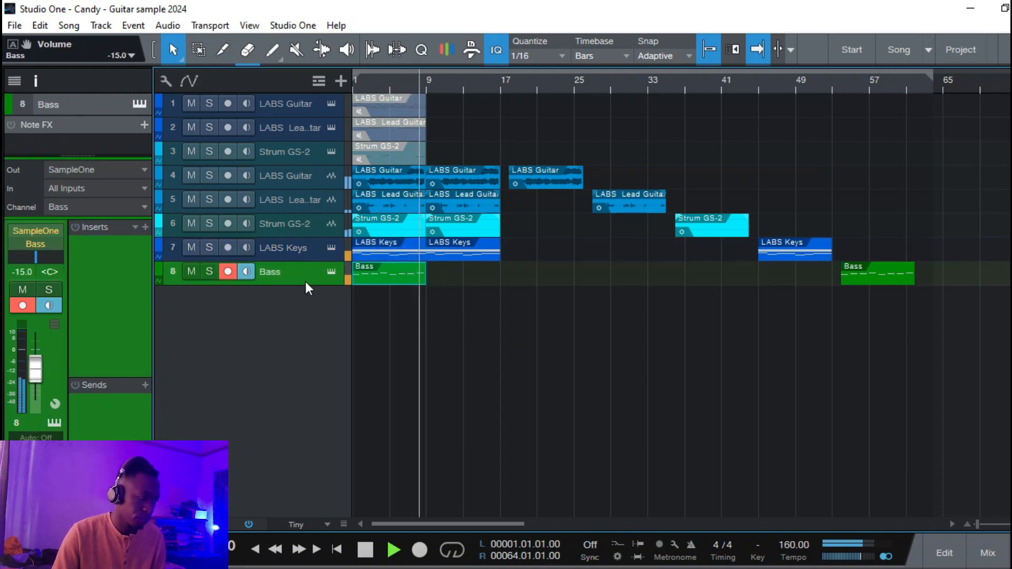
pyautogui.click(333, 271)
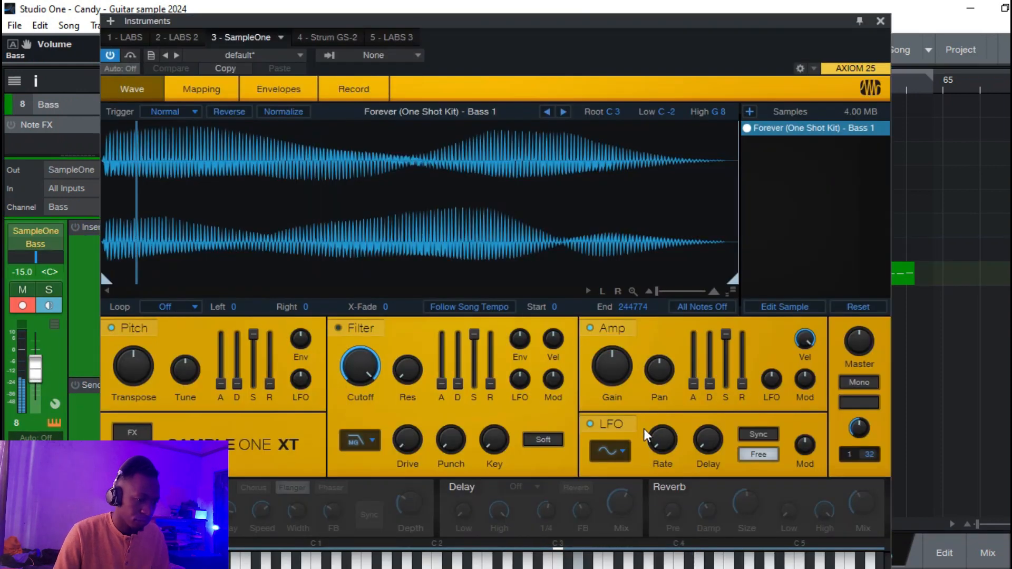
pyautogui.moveTo(623, 365); pyautogui.dragTo(624, 375)
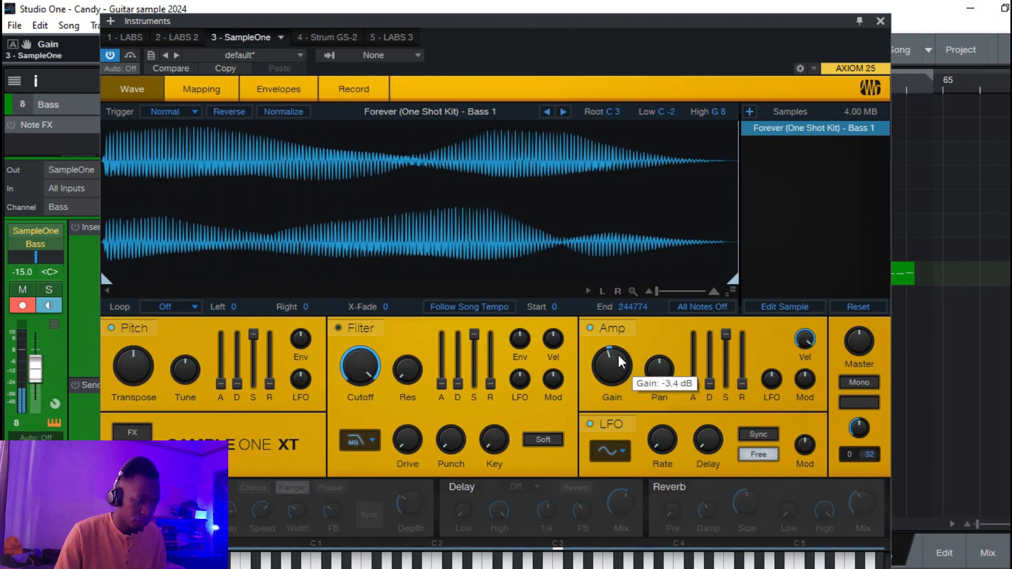
pyautogui.click(881, 21)
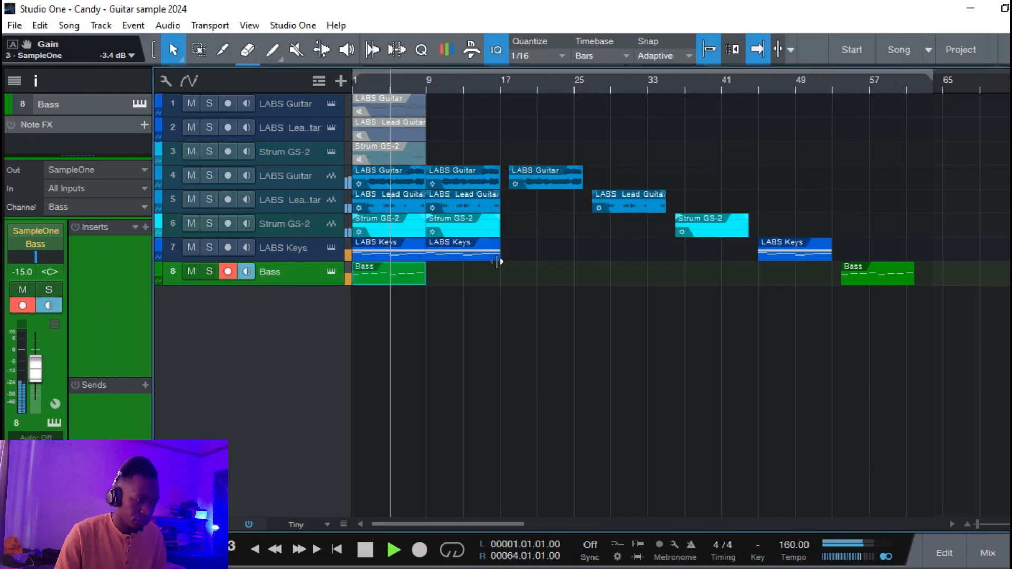
# Lower the bounced Strum GS-2 audio track's volume to -4.6 dB and stop playback.
pyautogui.click(303, 222)
pyautogui.moveTo(43, 326); pyautogui.dragTo(45, 337)
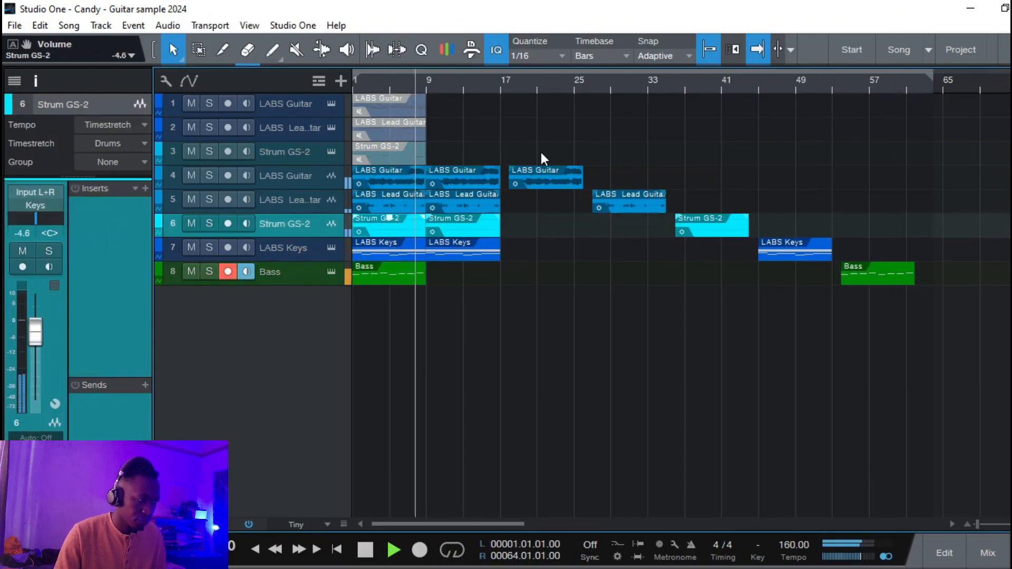
pyautogui.press('space')
# Listen to the end of the arrangement around bar 16, and return the playhead to the song start.
pyautogui.scroll(3, 601, 126)
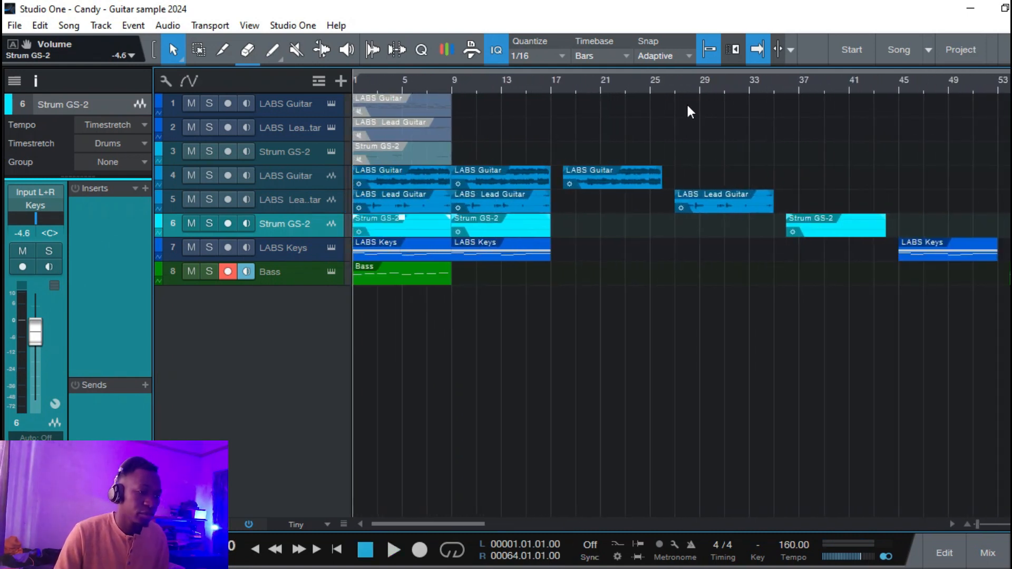
pyautogui.click(541, 84)
pyautogui.scroll(5, 551, 105)
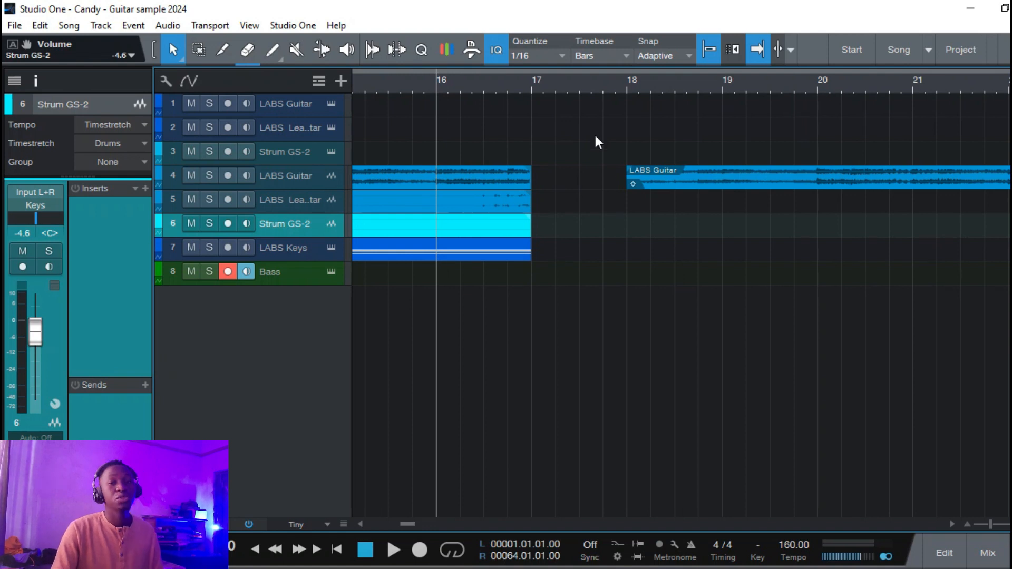
pyautogui.press('space')
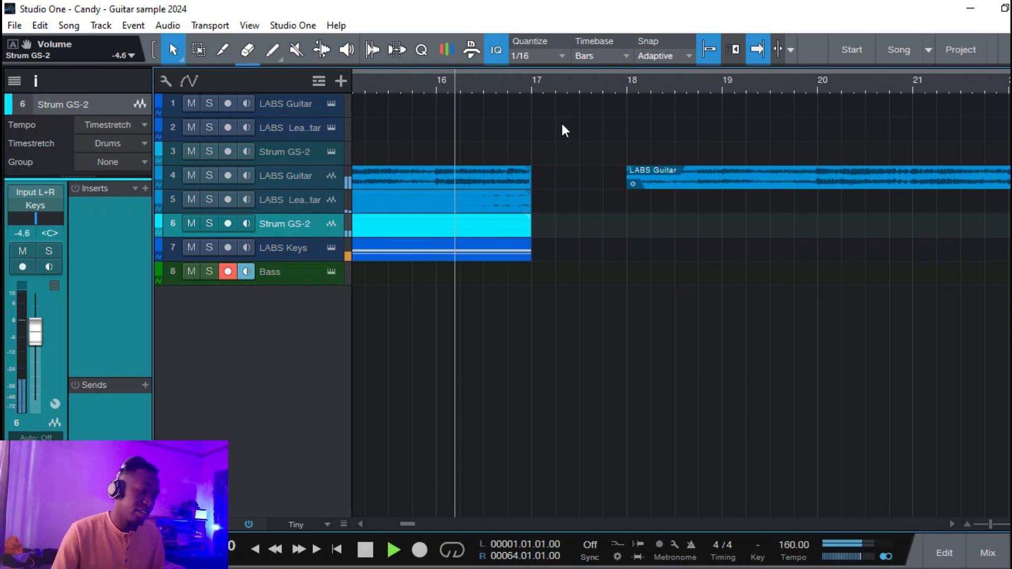
pyautogui.press('space')
pyautogui.press('z')
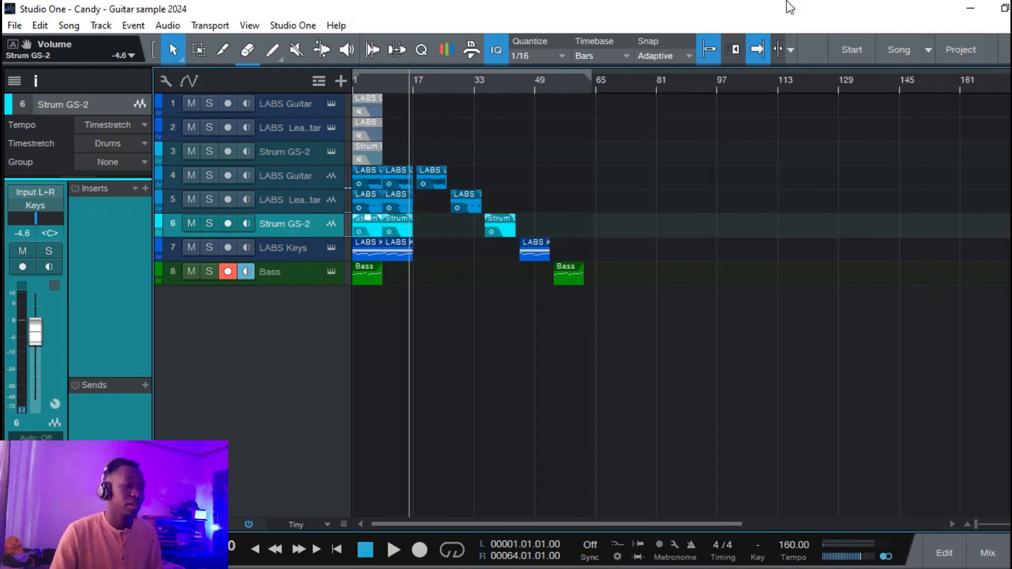
pyautogui.press('Home')
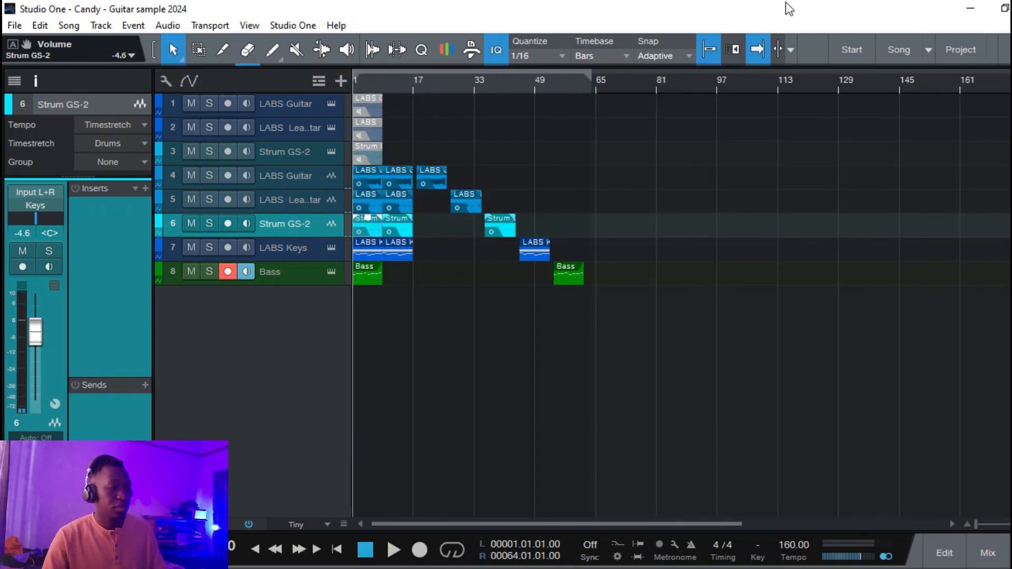